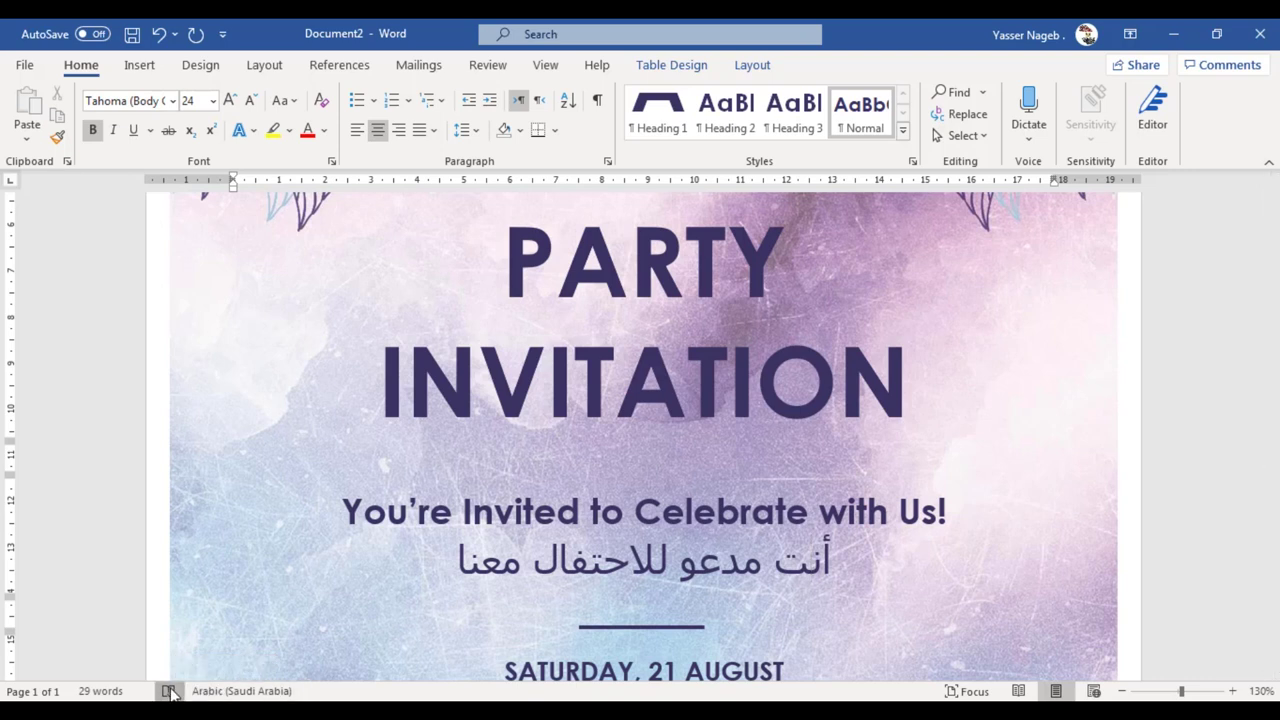
Run the spelling and grammar check twice from the Review tab, confirming zero suggestions, then close the Editor pane
{"action": "left_click", "coordinate": [168, 691]}
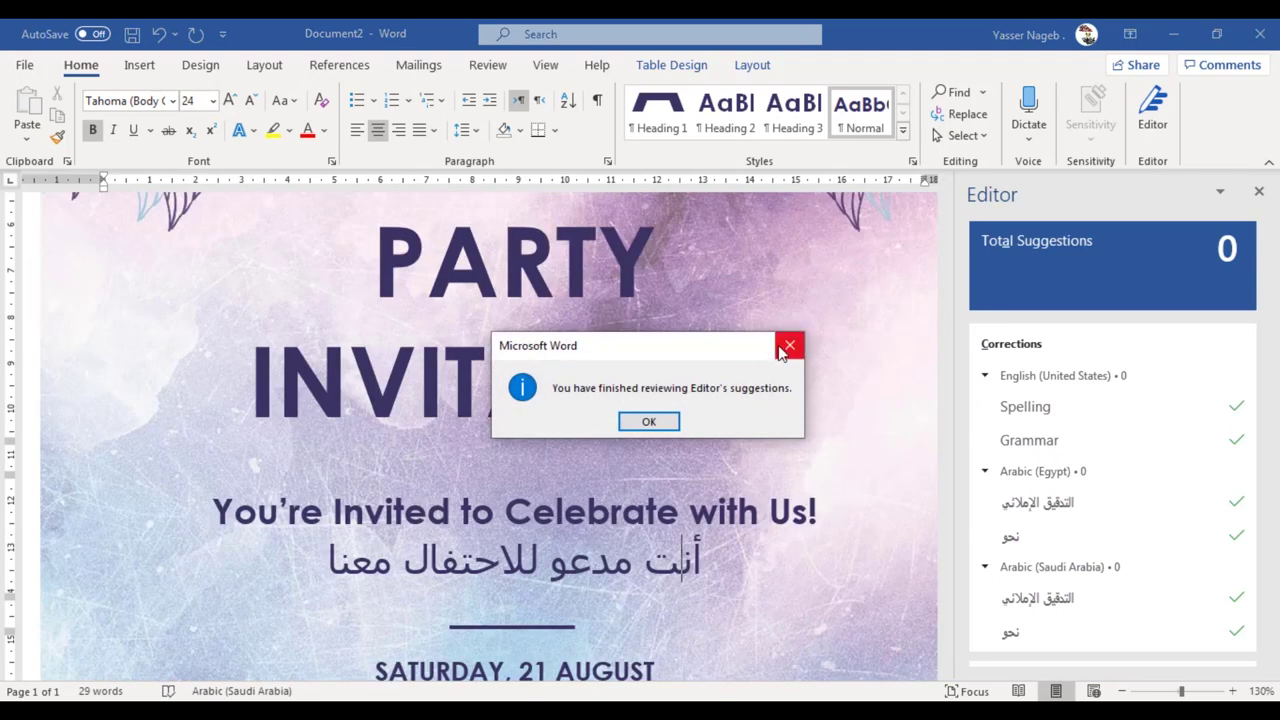
{"action": "left_click", "coordinate": [790, 345]}
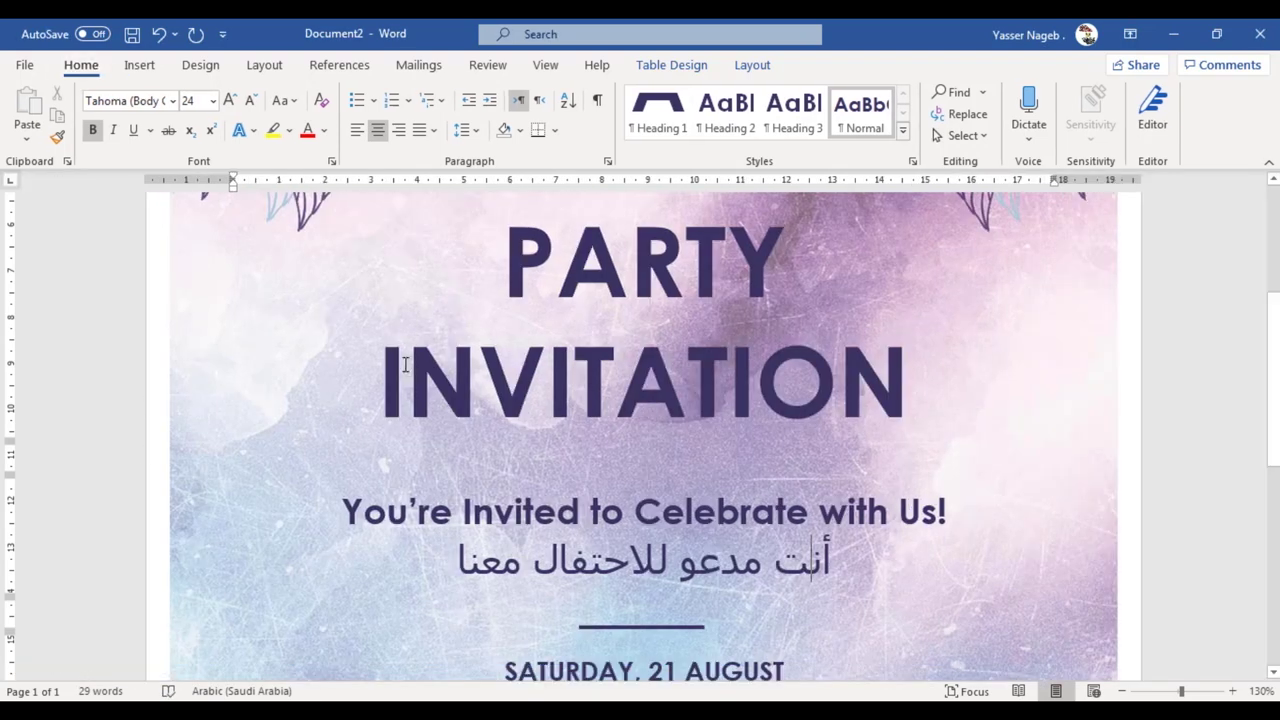
{"action": "left_click", "coordinate": [487, 65]}
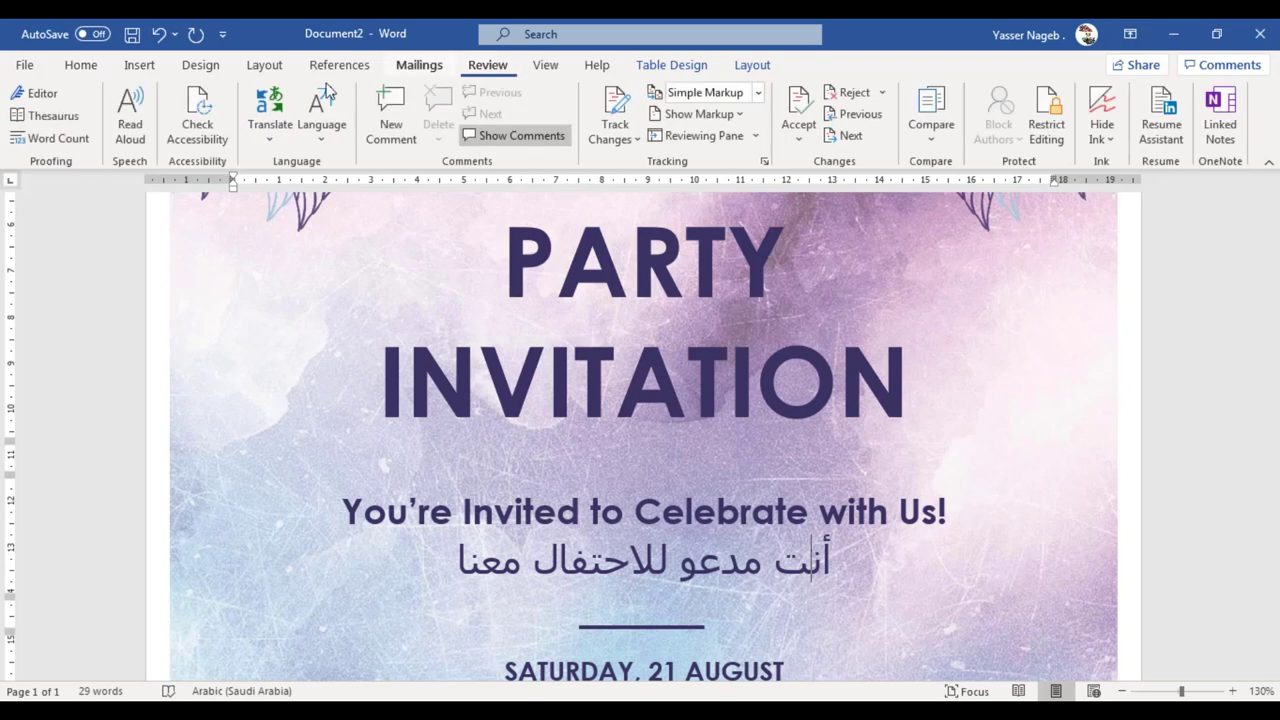
{"action": "left_click", "coordinate": [62, 100]}
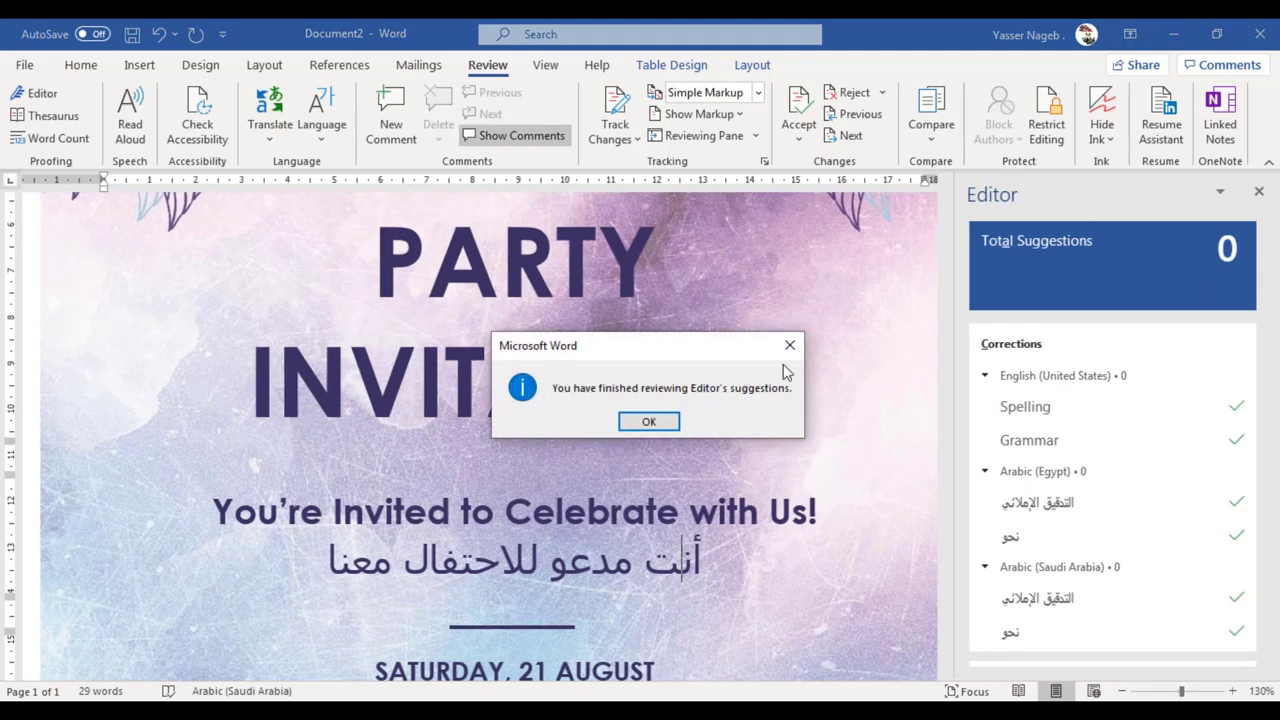
{"action": "left_click", "coordinate": [789, 345]}
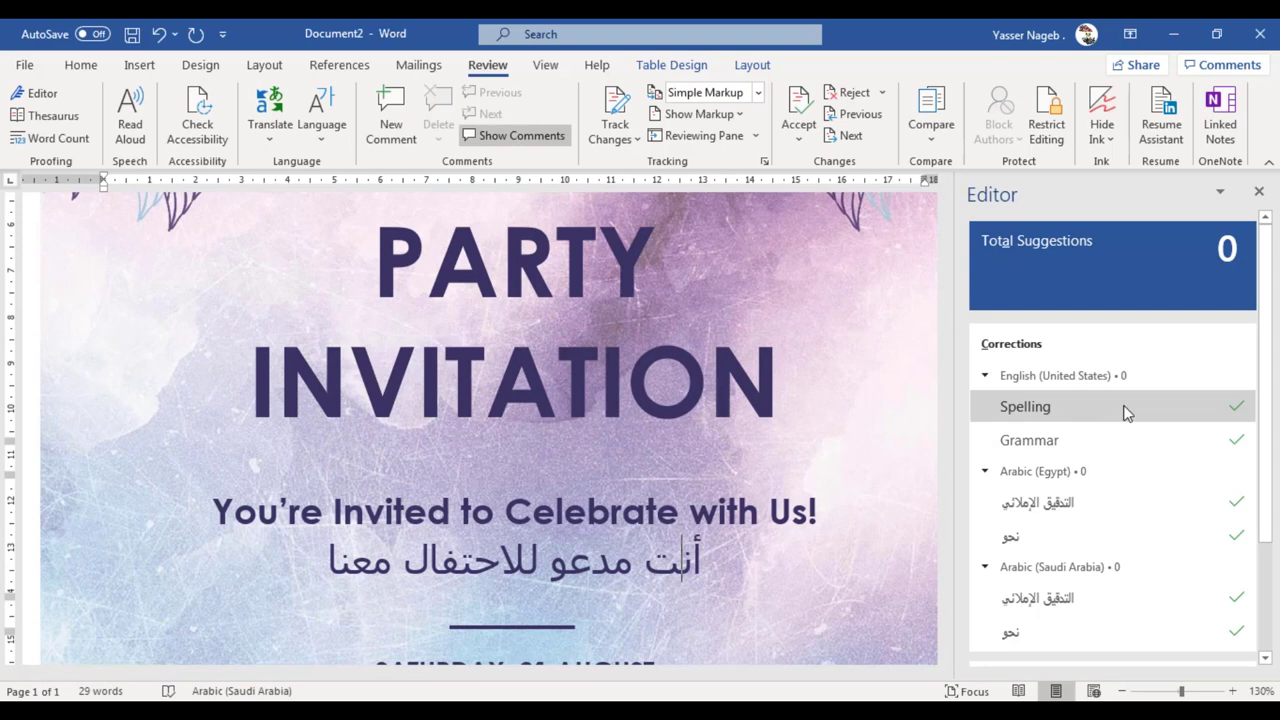
{"action": "left_click", "coordinate": [1259, 191]}
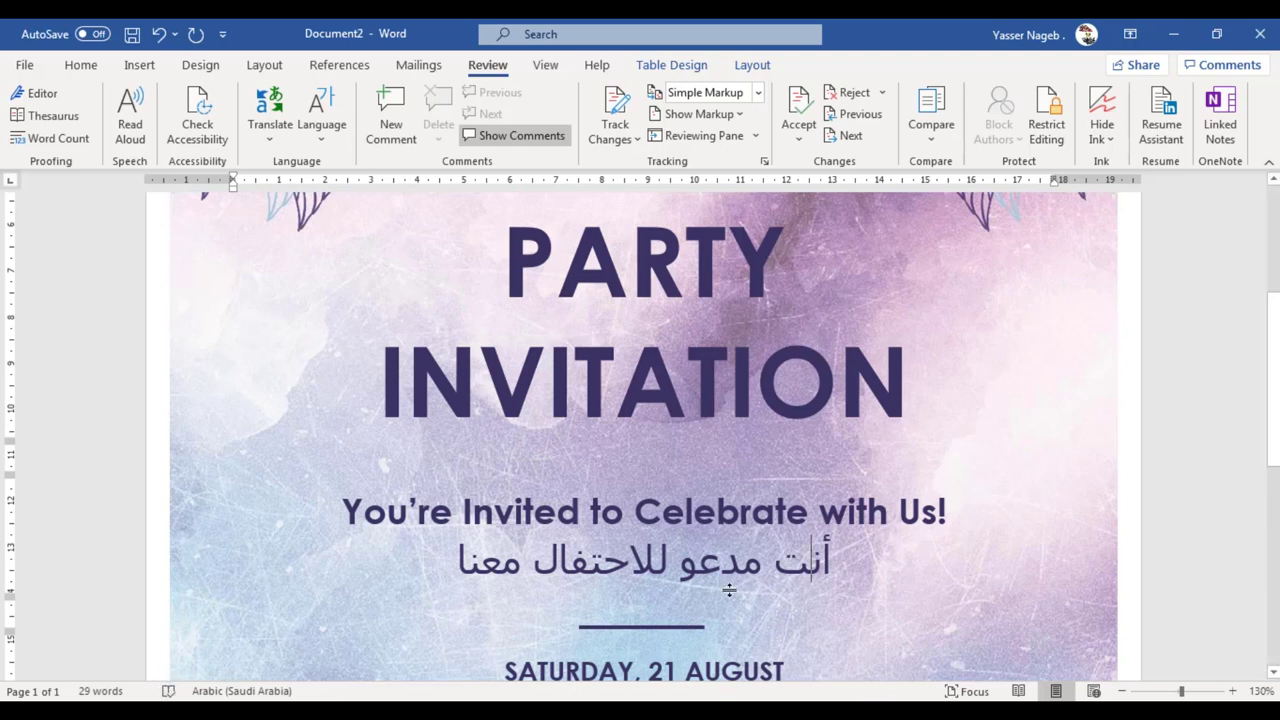
Replace the leading أ of the Arabic subtitle with ا, making it read انت
{"action": "left_click", "coordinate": [811, 560]}
{"action": "left_click_drag", "start_coordinate": [840, 560], "coordinate": [764, 560]}
{"action": "left_click", "coordinate": [828, 560]}
{"action": "key", "text": "Delete"}
{"action": "type", "text": "ا"}
Change the alef in للاحتفال to إ so the word reads للإحتفال
{"action": "key", "text": "Home"}
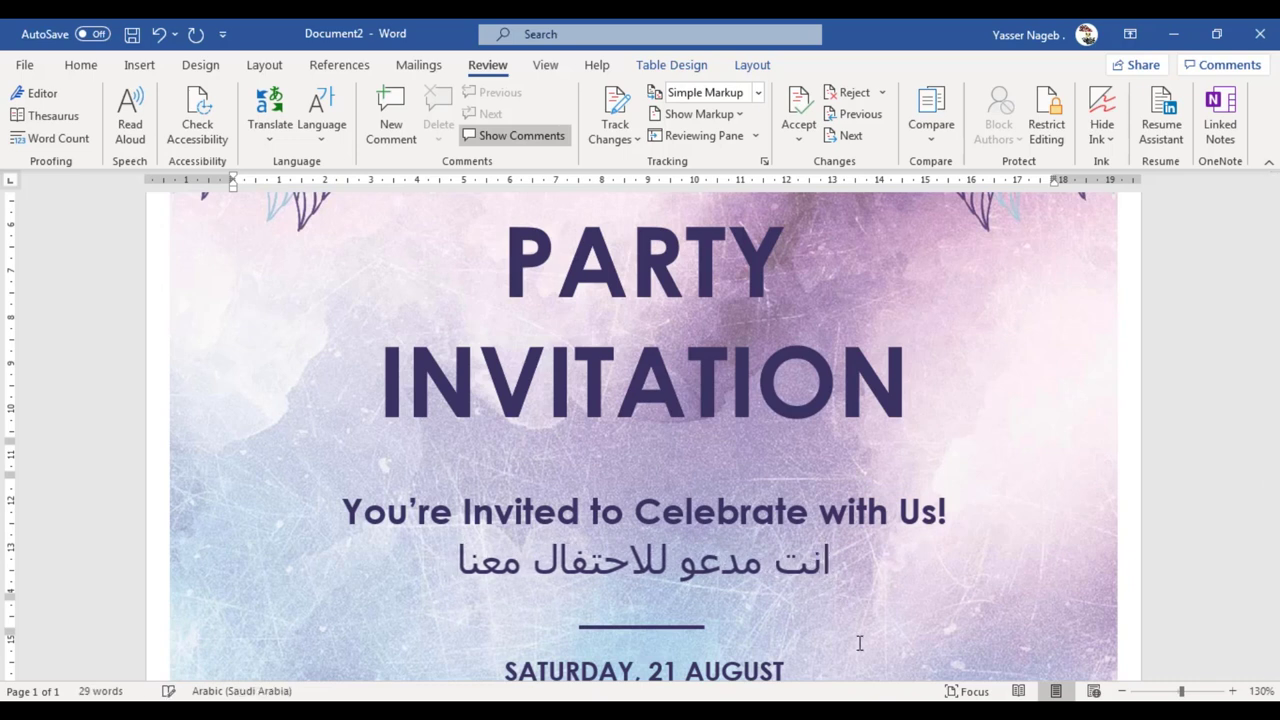
{"action": "key", "text": "ctrl+Home"}
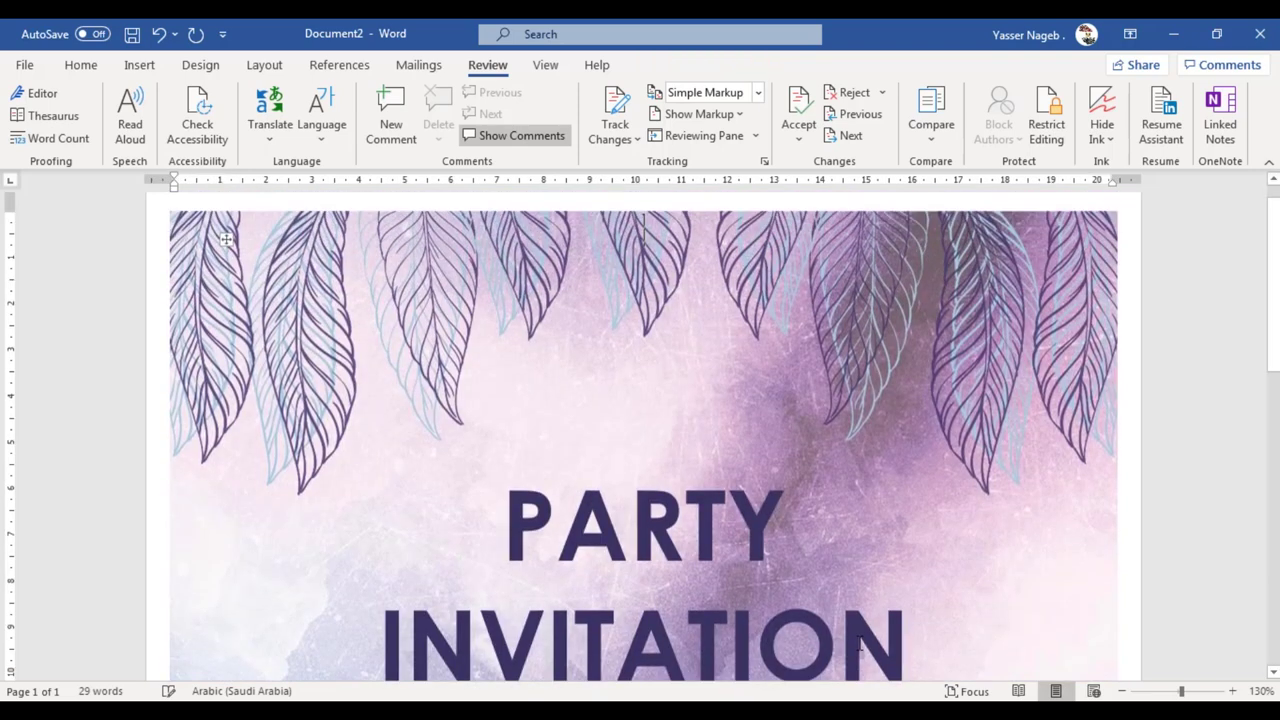
{"action": "scroll", "coordinate": [683, 432], "scroll_direction": "down", "scroll_amount": 5}
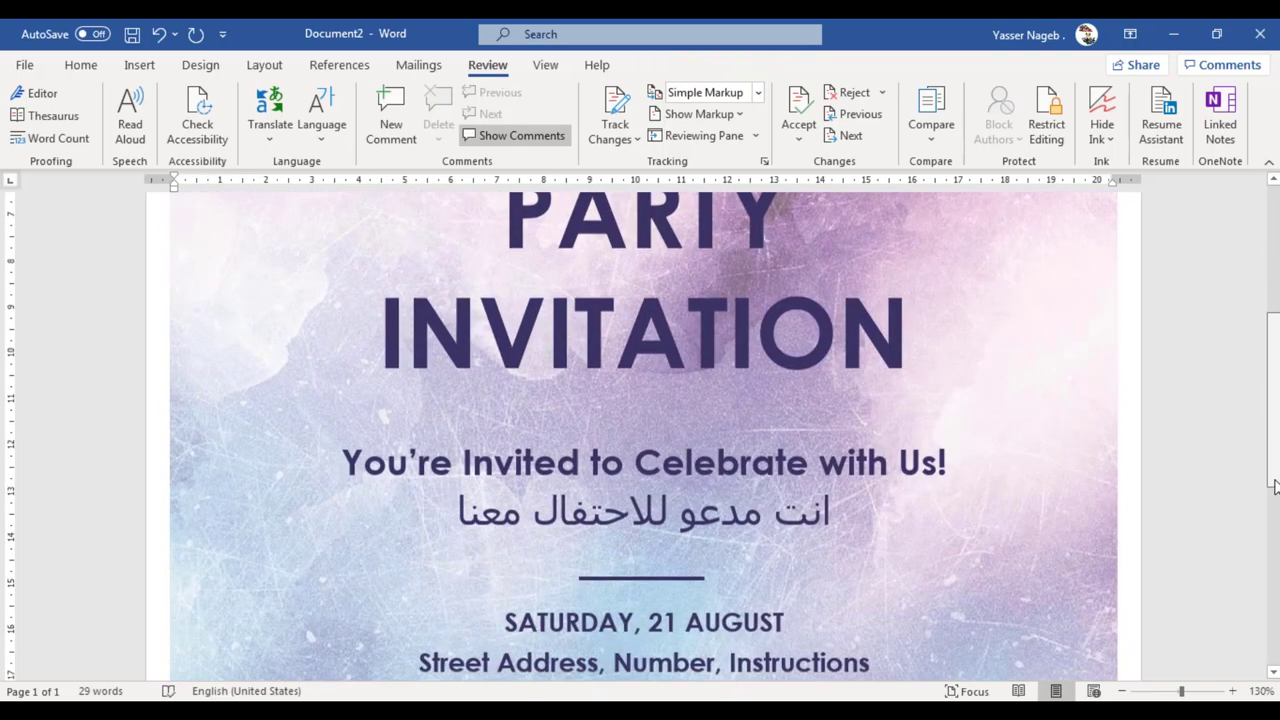
{"action": "left_click", "coordinate": [702, 412]}
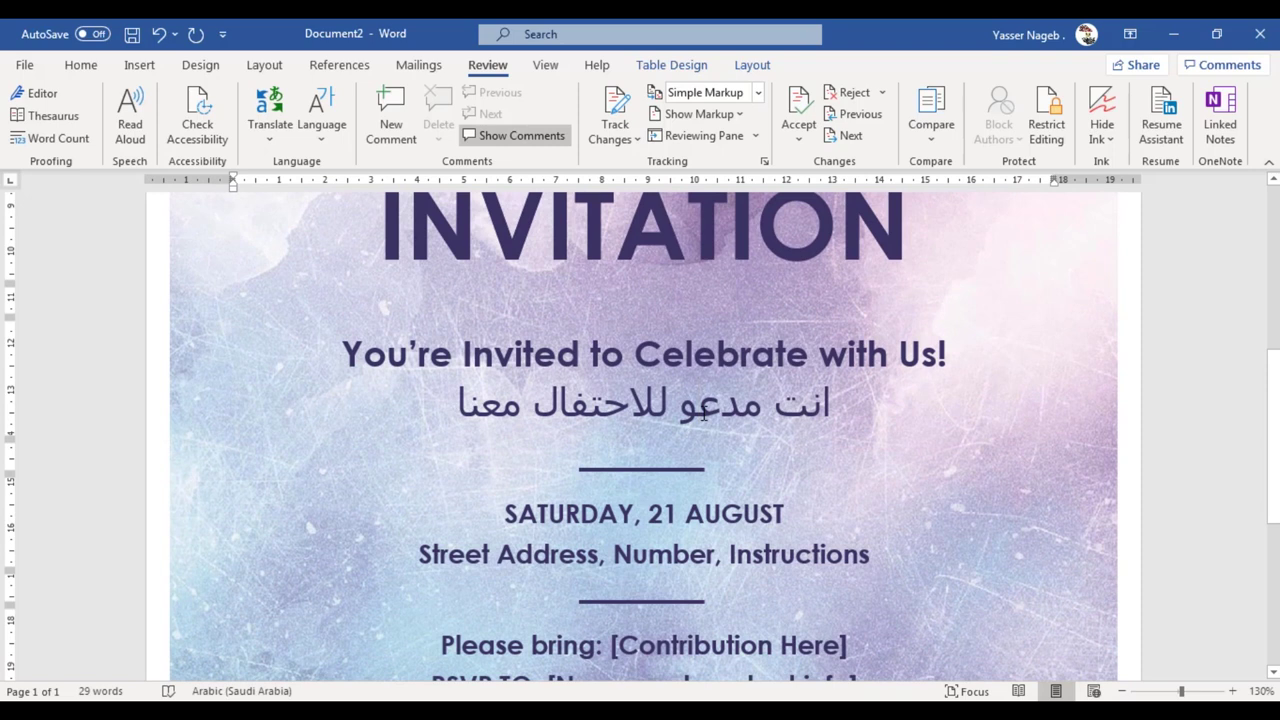
{"action": "key", "text": "Left"}
{"action": "key", "text": "Left"}
{"action": "key", "text": "Left"}
{"action": "key", "text": "Left"}
{"action": "key", "text": "shift+Left"}
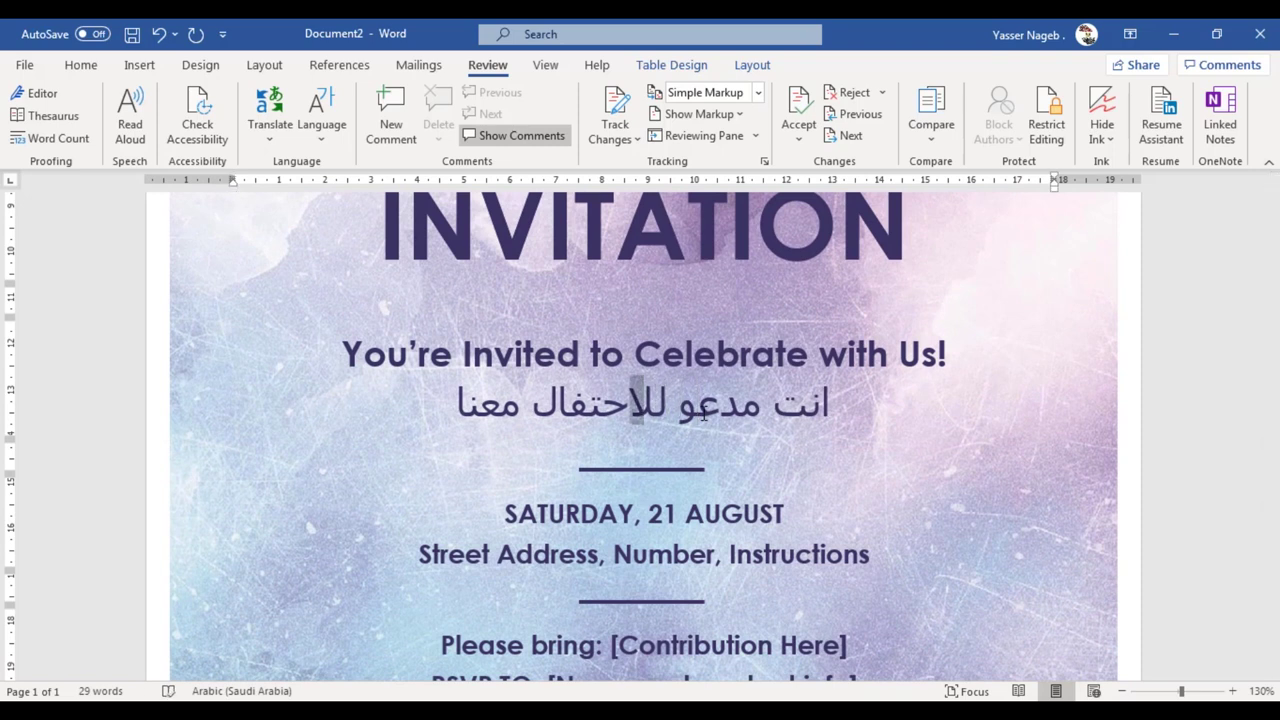
{"action": "type", "text": "إ"}
Insert an extra alef into معنا so it reads معانا
{"action": "key", "text": "Left"}
{"action": "key", "text": "Left"}
{"action": "key", "text": "Left"}
{"action": "key", "text": "Left"}
{"action": "key", "text": "Left"}
{"action": "key", "text": "Left"}
{"action": "key", "text": "Left"}
{"action": "type", "text": "ا"}
{"action": "key", "text": "Left"}
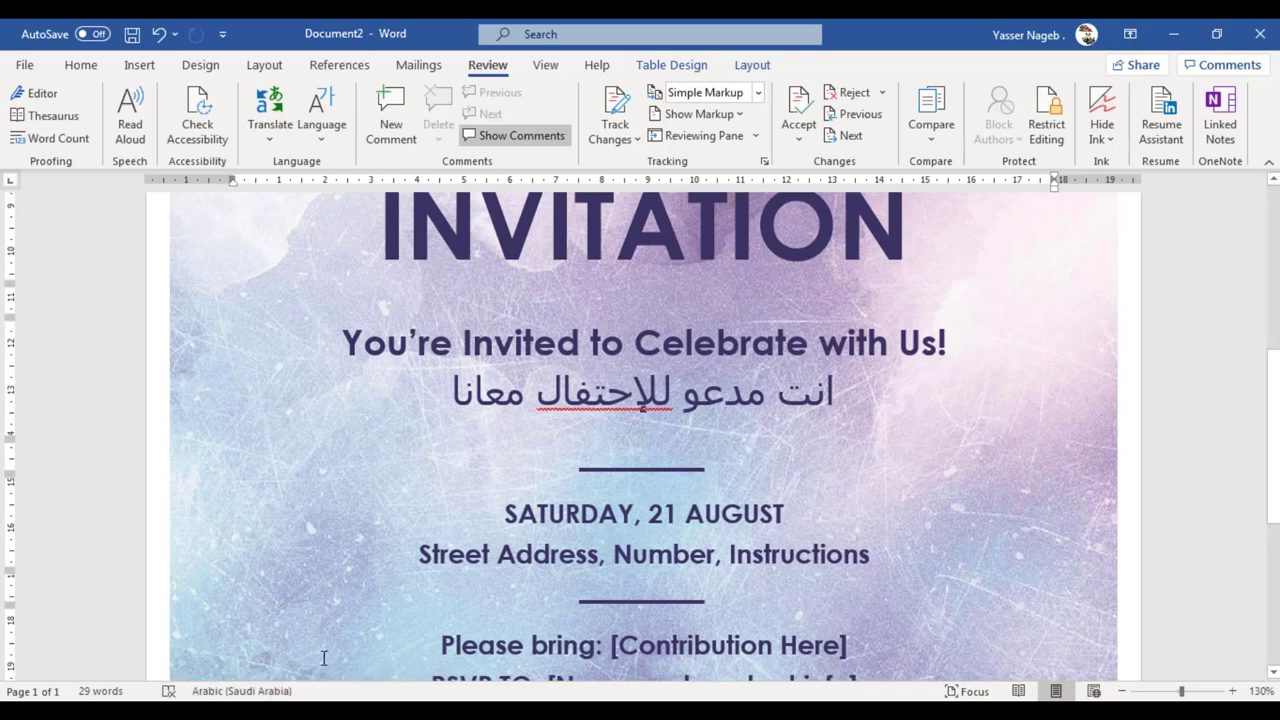
Accept the Editor's suggestion to correct للإحتفال to للاحتفال, leaving zero suggestions
{"action": "left_click", "coordinate": [168, 691]}
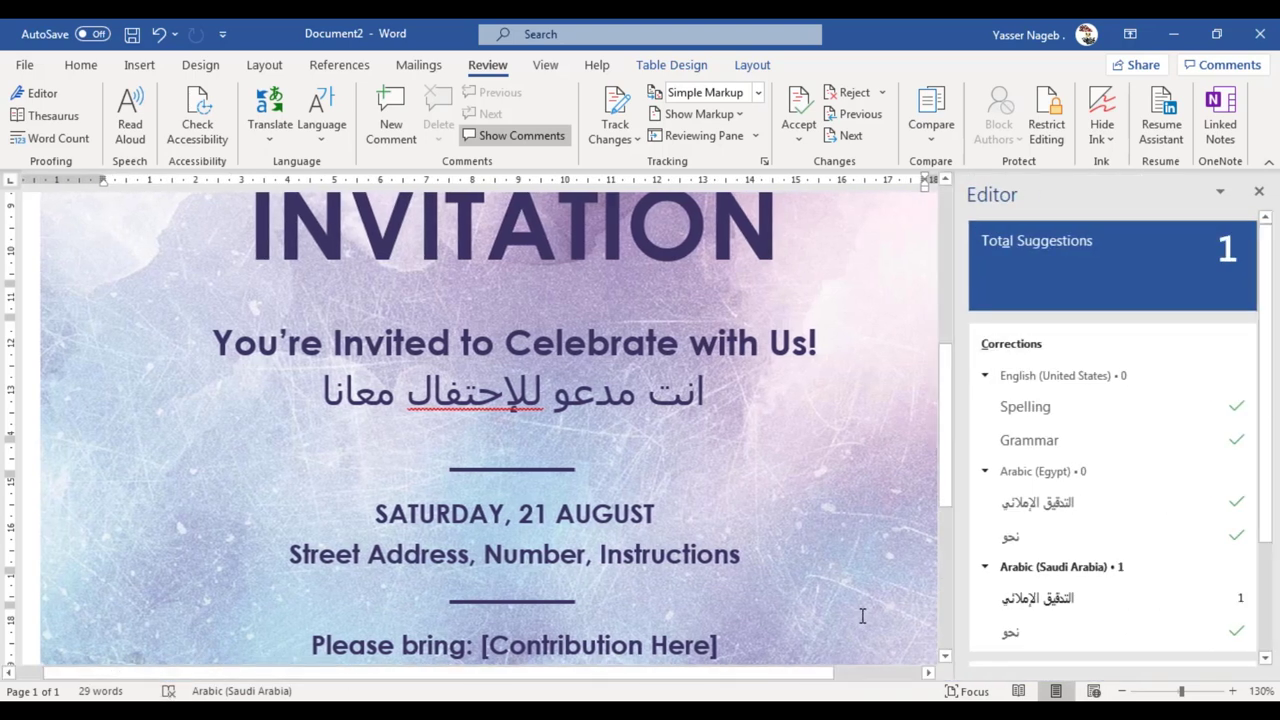
{"action": "left_click", "coordinate": [1045, 604]}
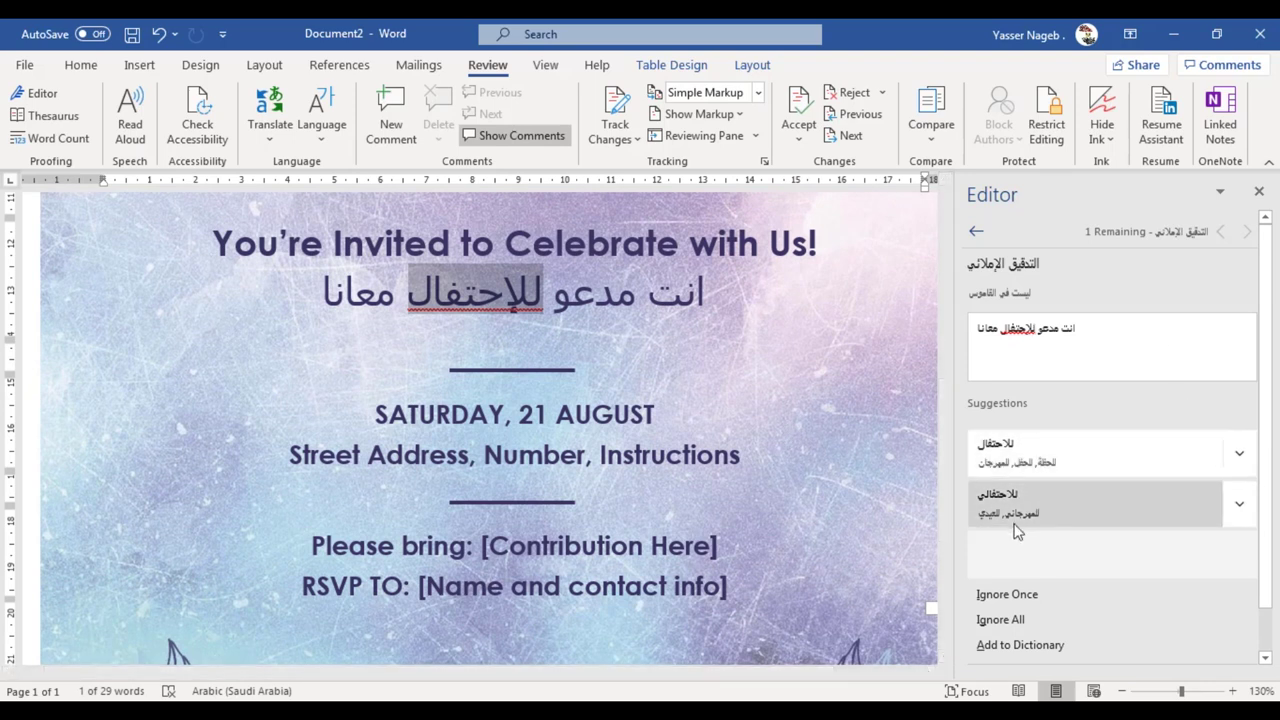
{"action": "left_click", "coordinate": [1029, 452]}
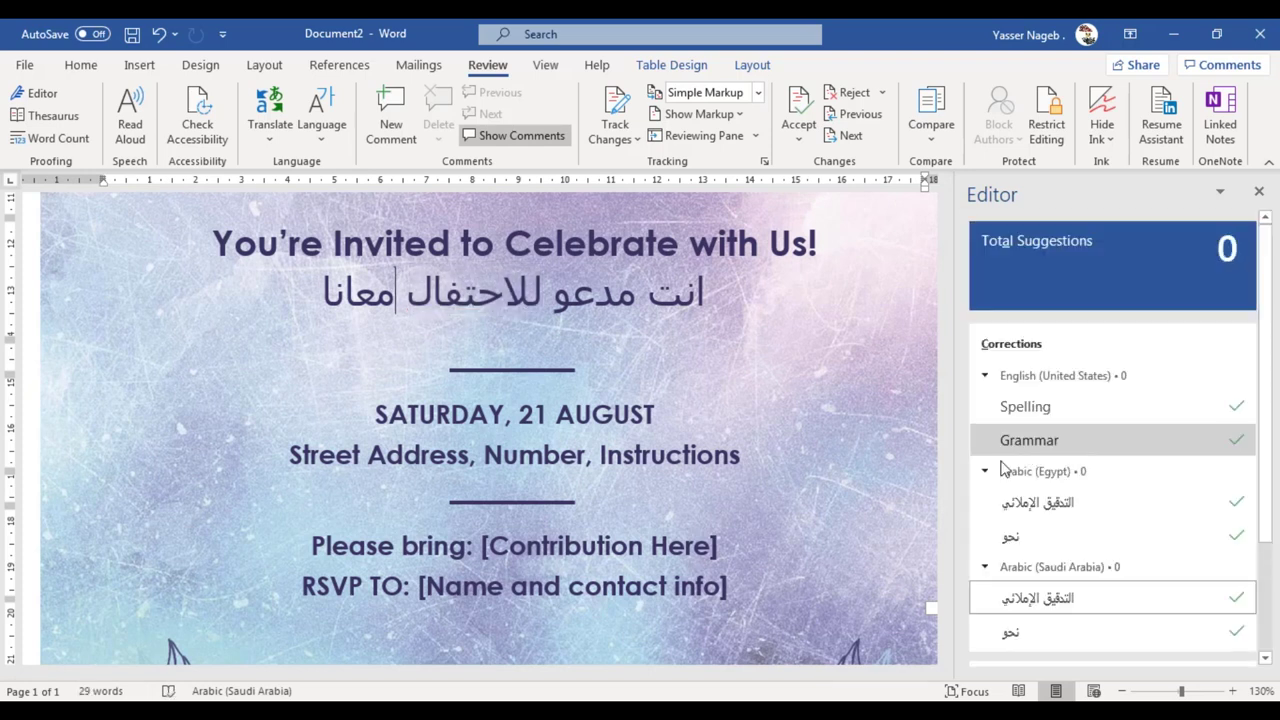
{"action": "left_click", "coordinate": [646, 420]}
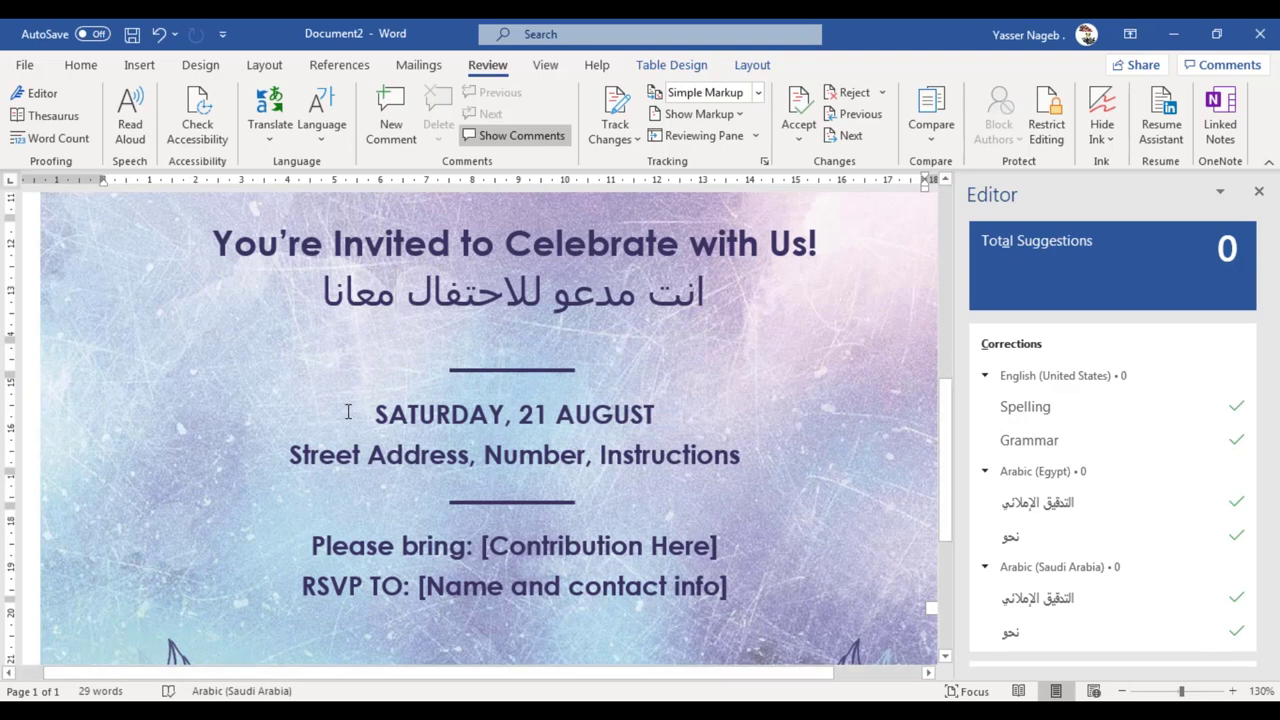
Inspect the spelling options for the squiggled Arabic word without applying a change
{"action": "double_click", "coordinate": [452, 311]}
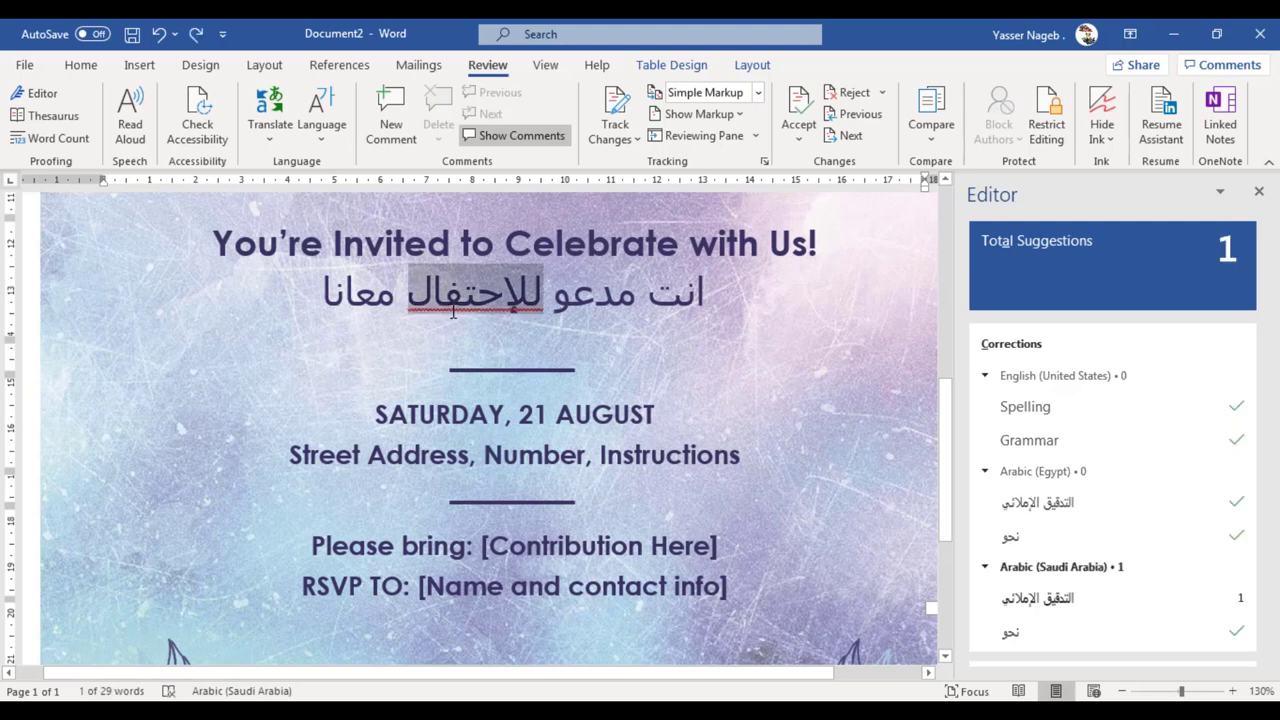
{"action": "left_click", "coordinate": [397, 322]}
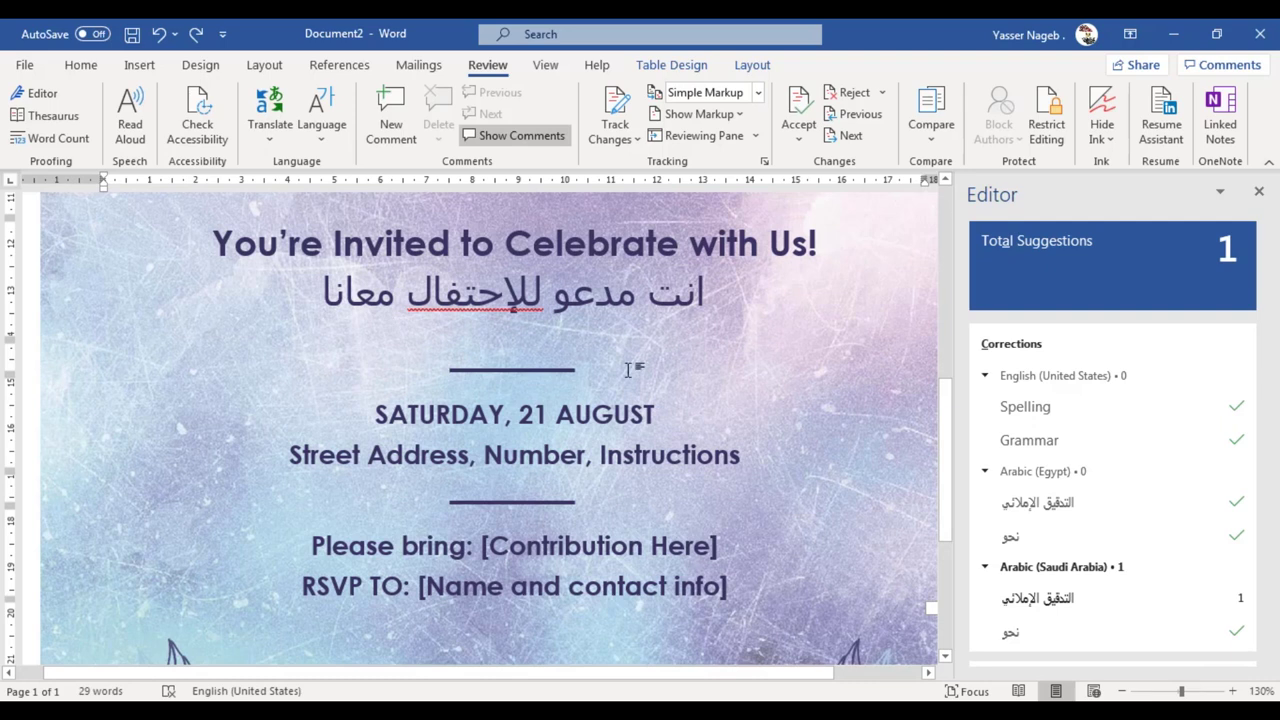
{"action": "right_click", "coordinate": [502, 292]}
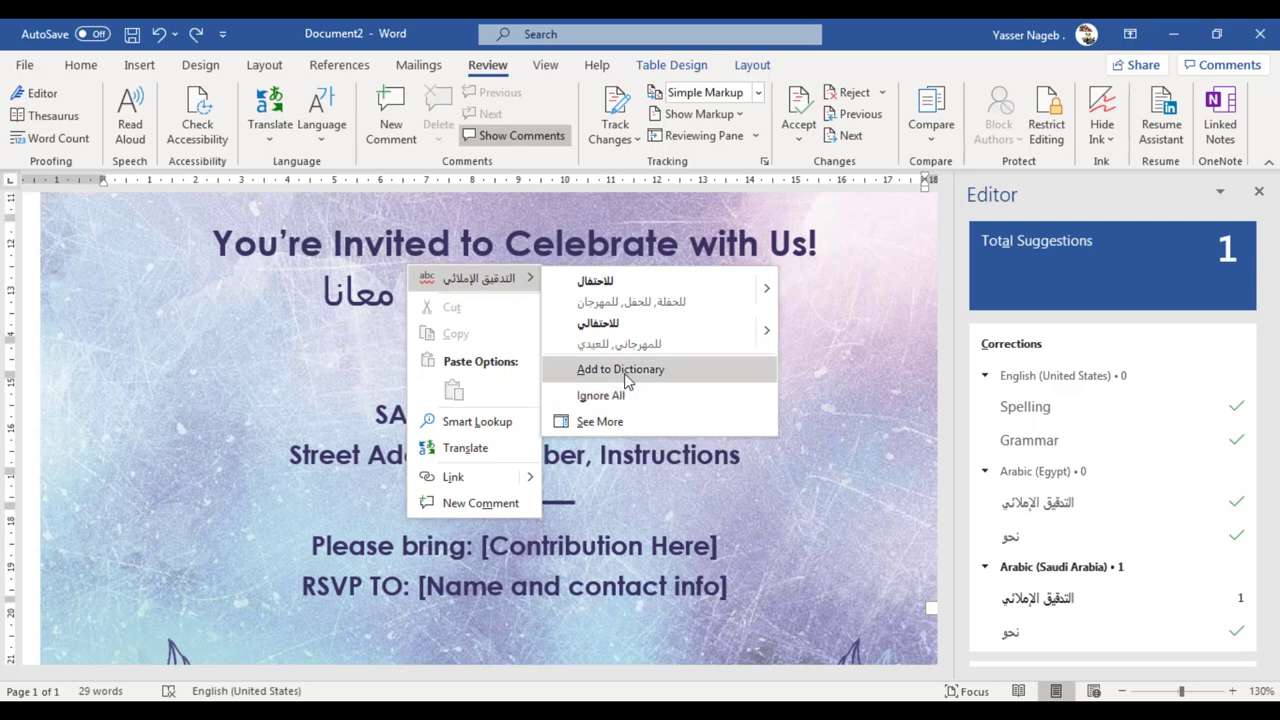
{"action": "left_click", "coordinate": [368, 357]}
Correct للإحتفال to للاحتفال using the first right-click spelling suggestion
{"action": "left_click", "coordinate": [503, 305]}
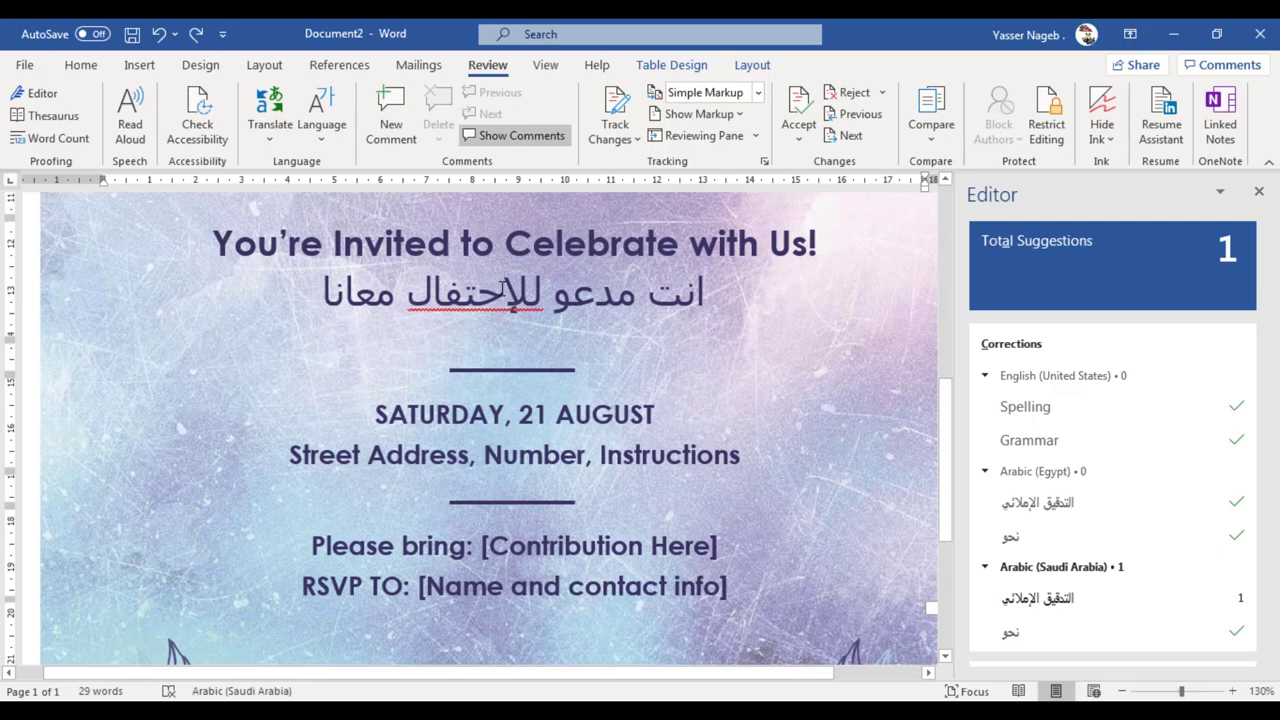
{"action": "left_click_drag", "start_coordinate": [503, 289], "coordinate": [520, 290]}
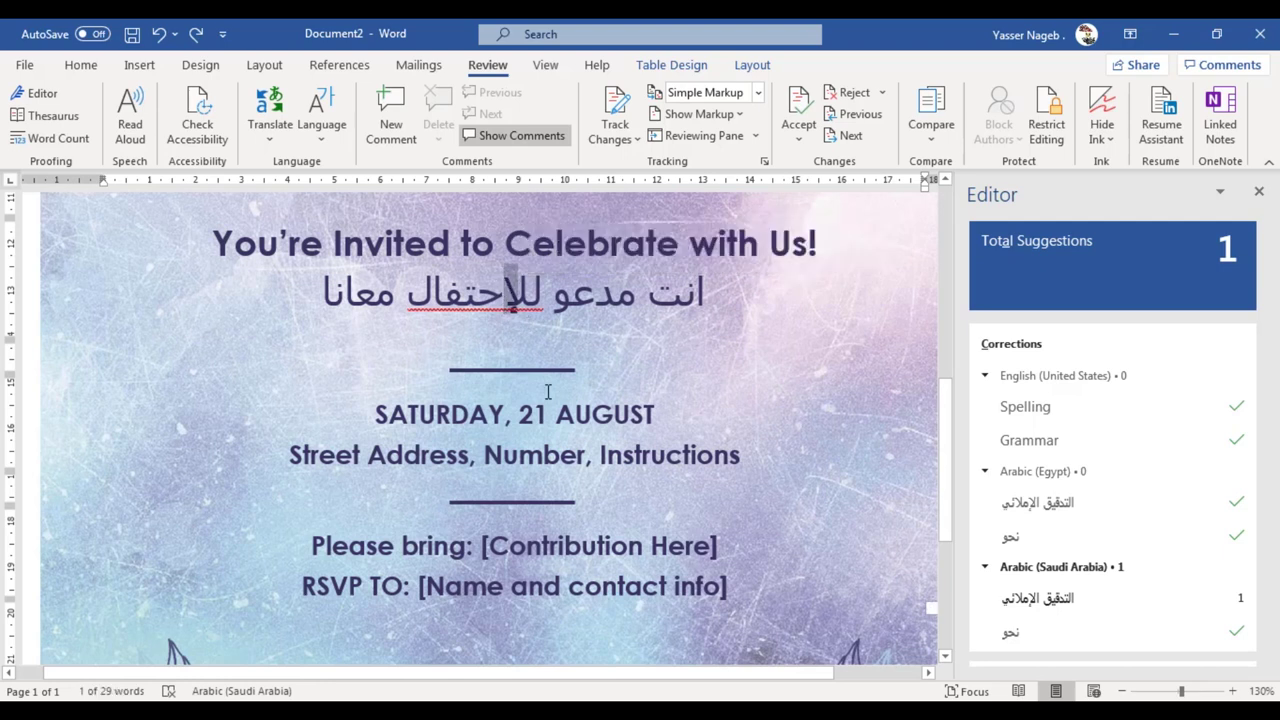
{"action": "type", "text": "ا"}
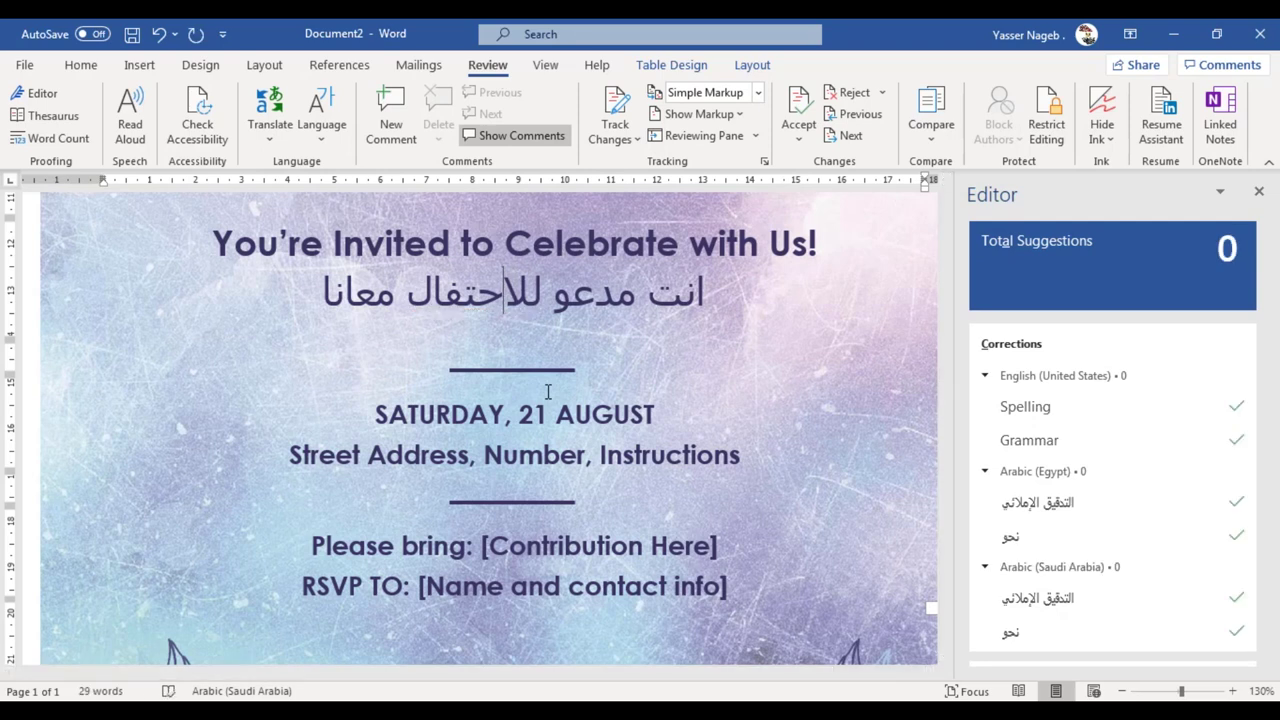
{"action": "key", "text": "ctrl+z"}
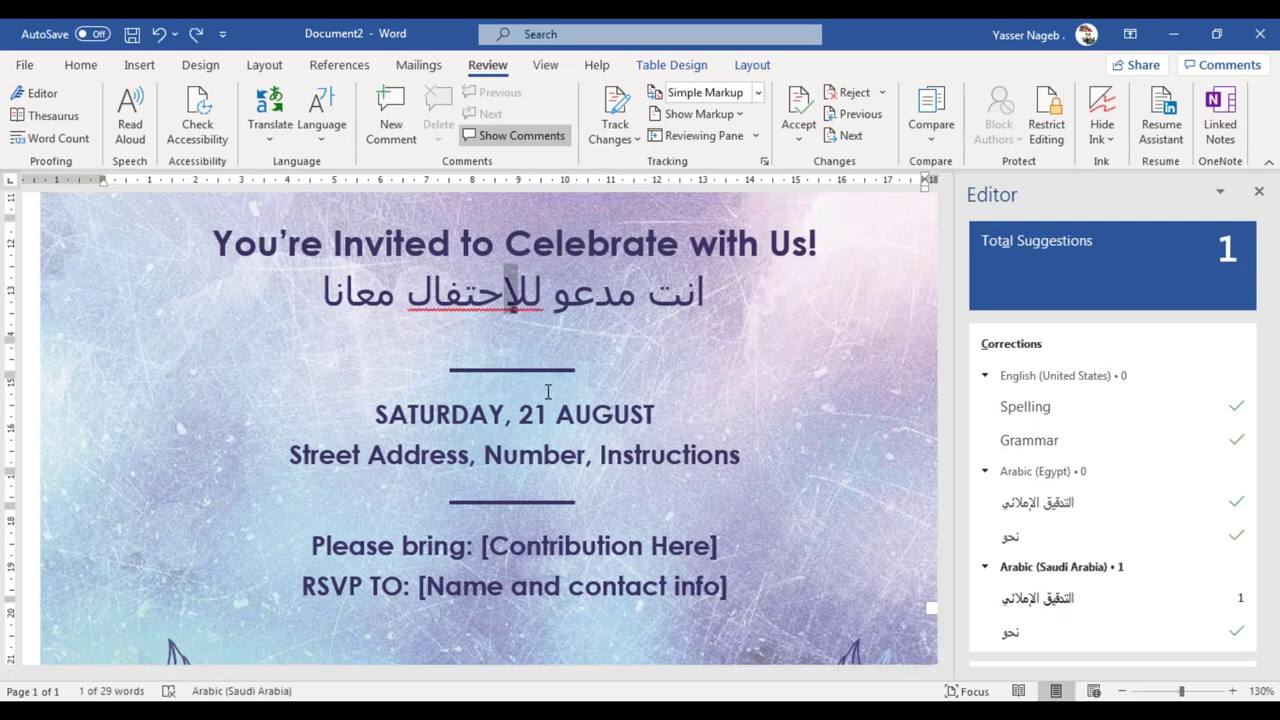
{"action": "right_click", "coordinate": [470, 307]}
{"action": "left_click", "coordinate": [605, 292]}
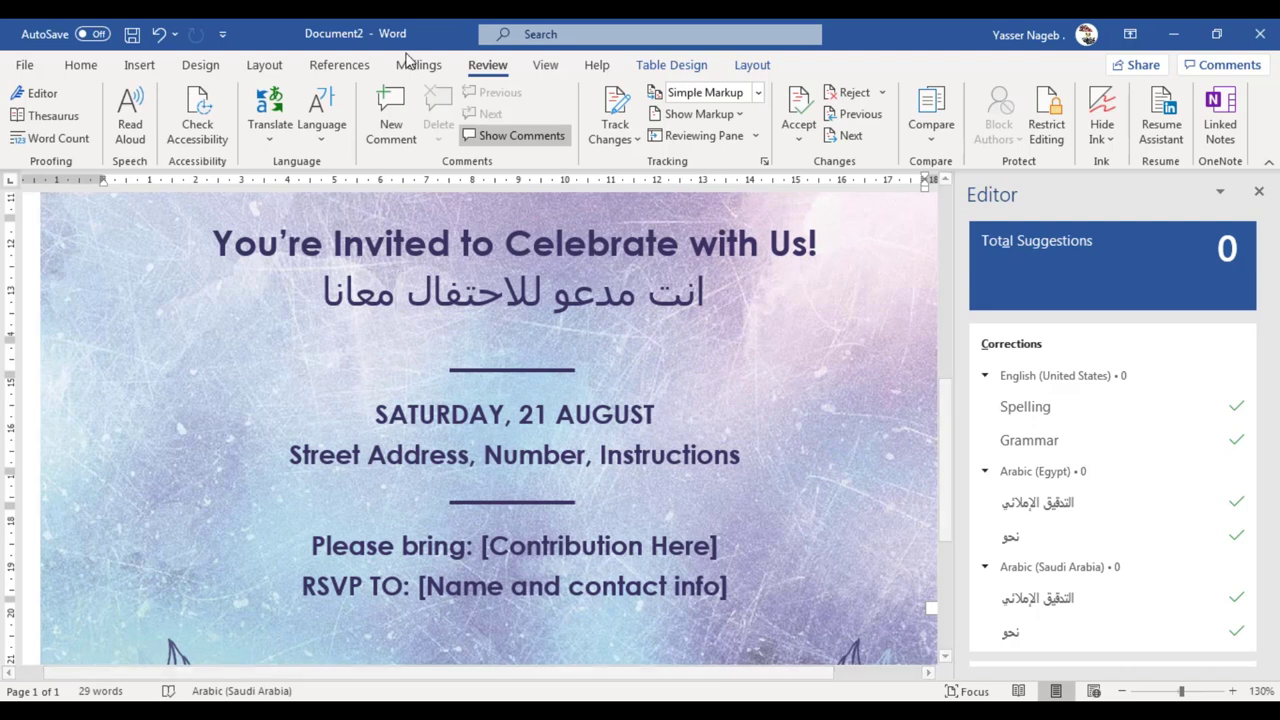
Restore the hamza on the first Arabic word so it reads أنت
{"action": "key", "text": "Home"}
{"action": "key", "text": "shift+Left"}
{"action": "key", "text": "shift+Left"}
{"action": "key", "text": "shift+Left"}
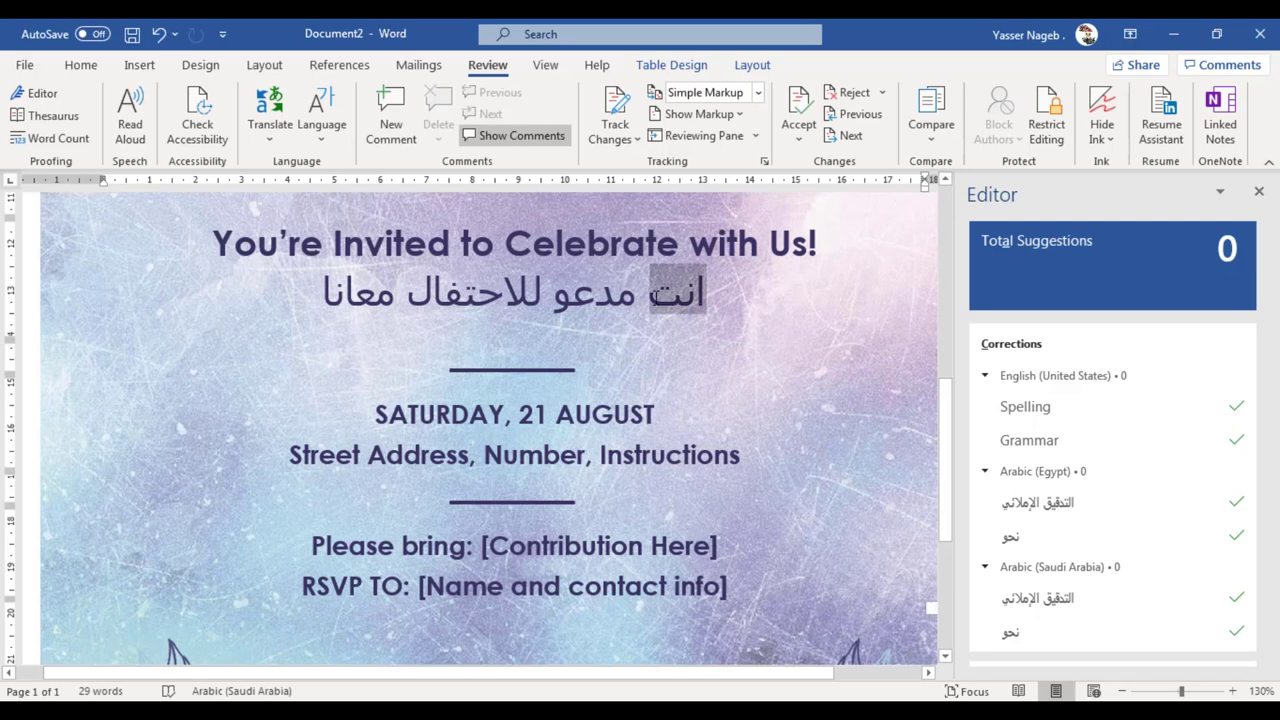
{"action": "type", "text": "أنت"}
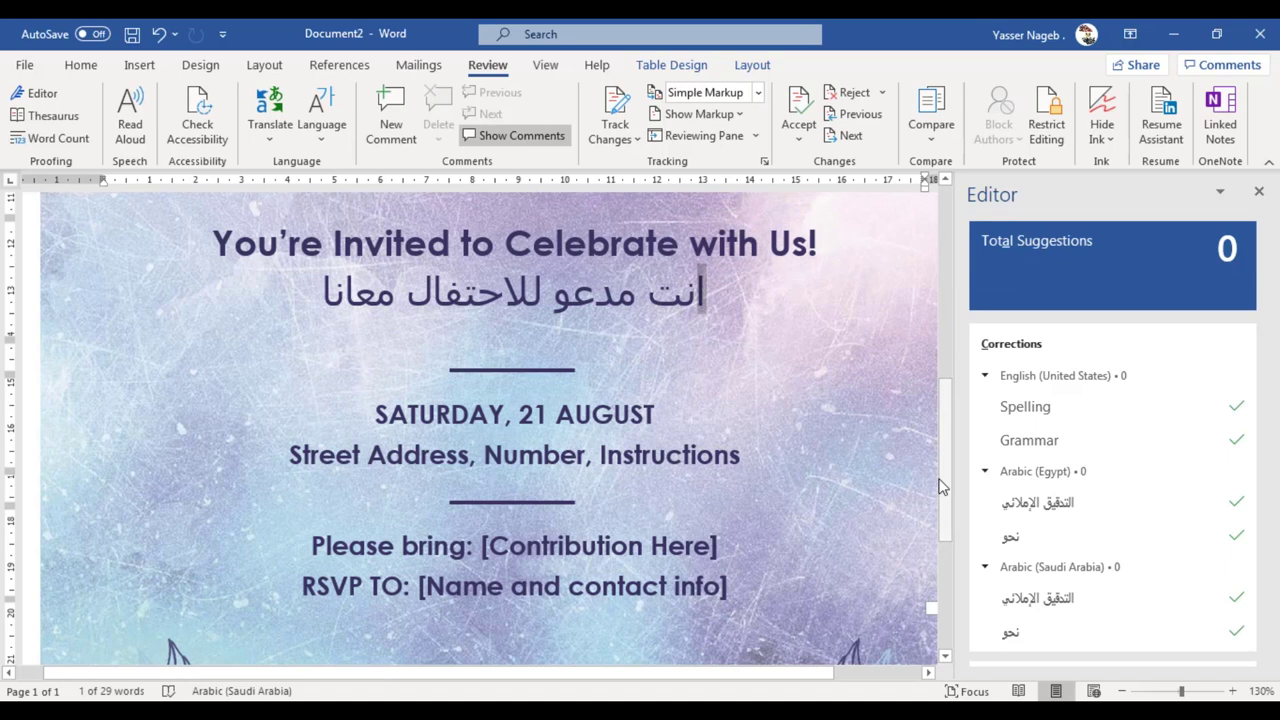
{"action": "type", "text": "أ"}
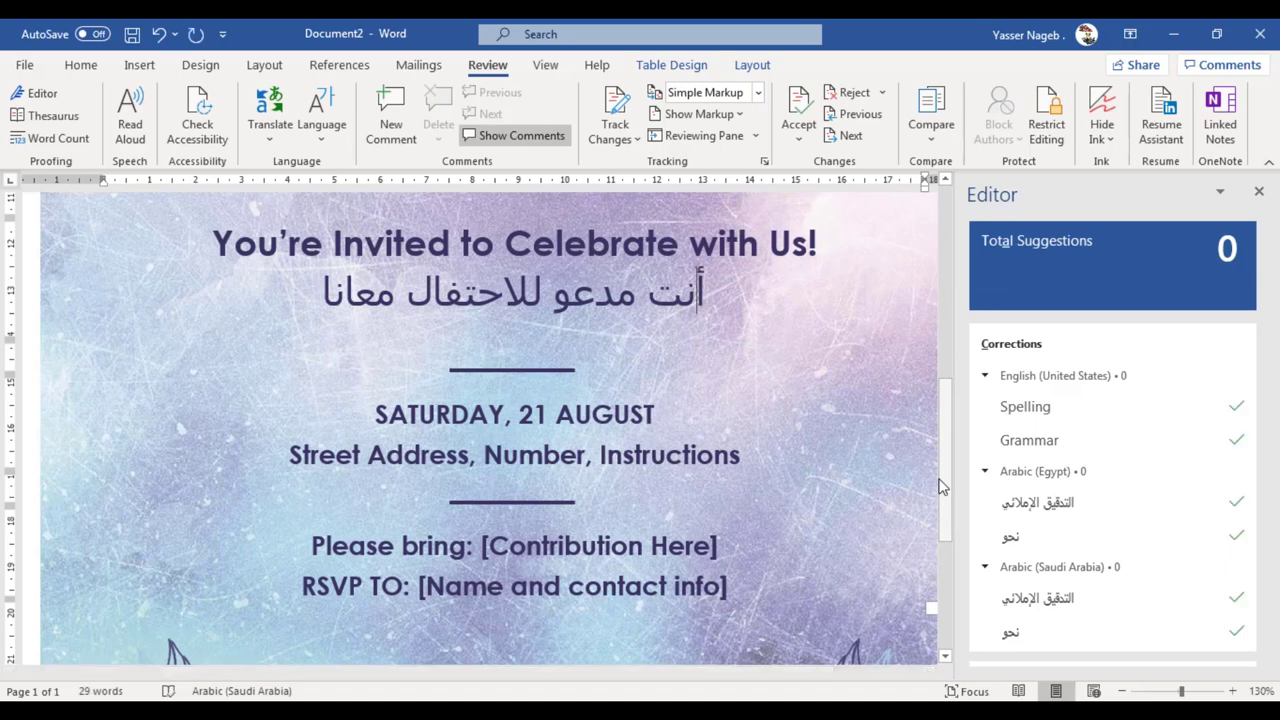
{"action": "key", "text": "ctrl+z"}
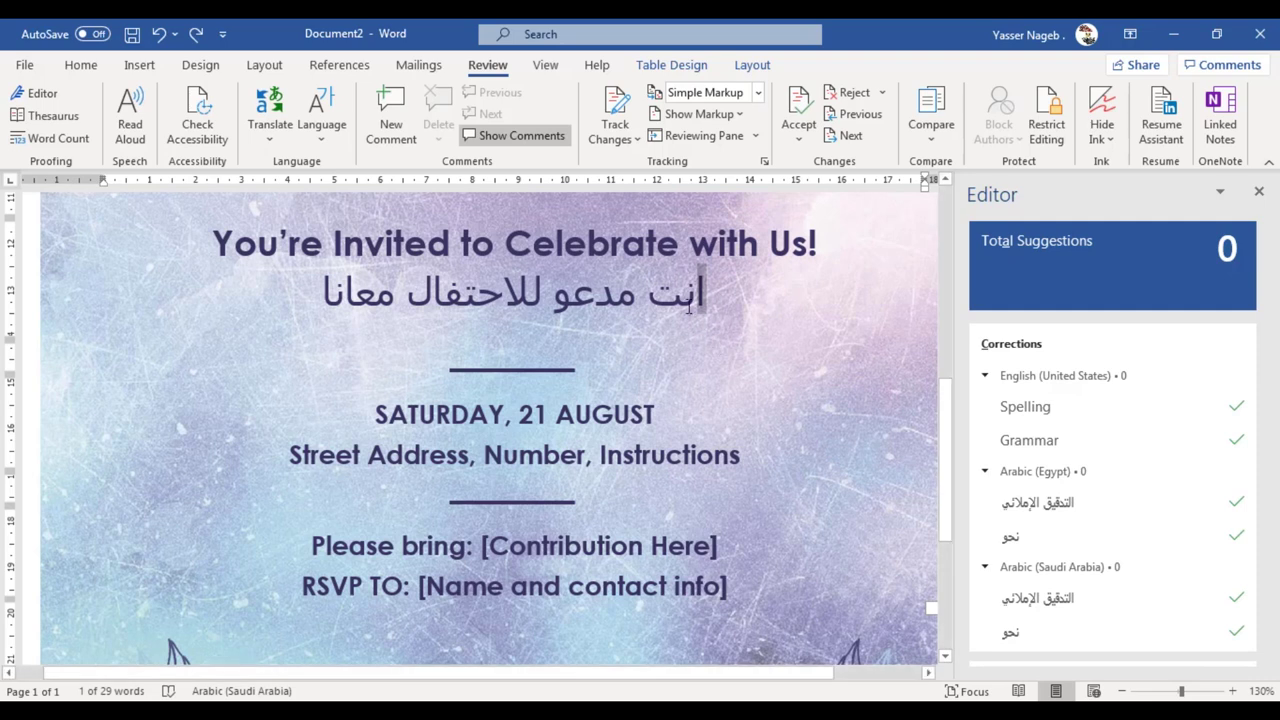
{"action": "key", "text": "ctrl+y"}
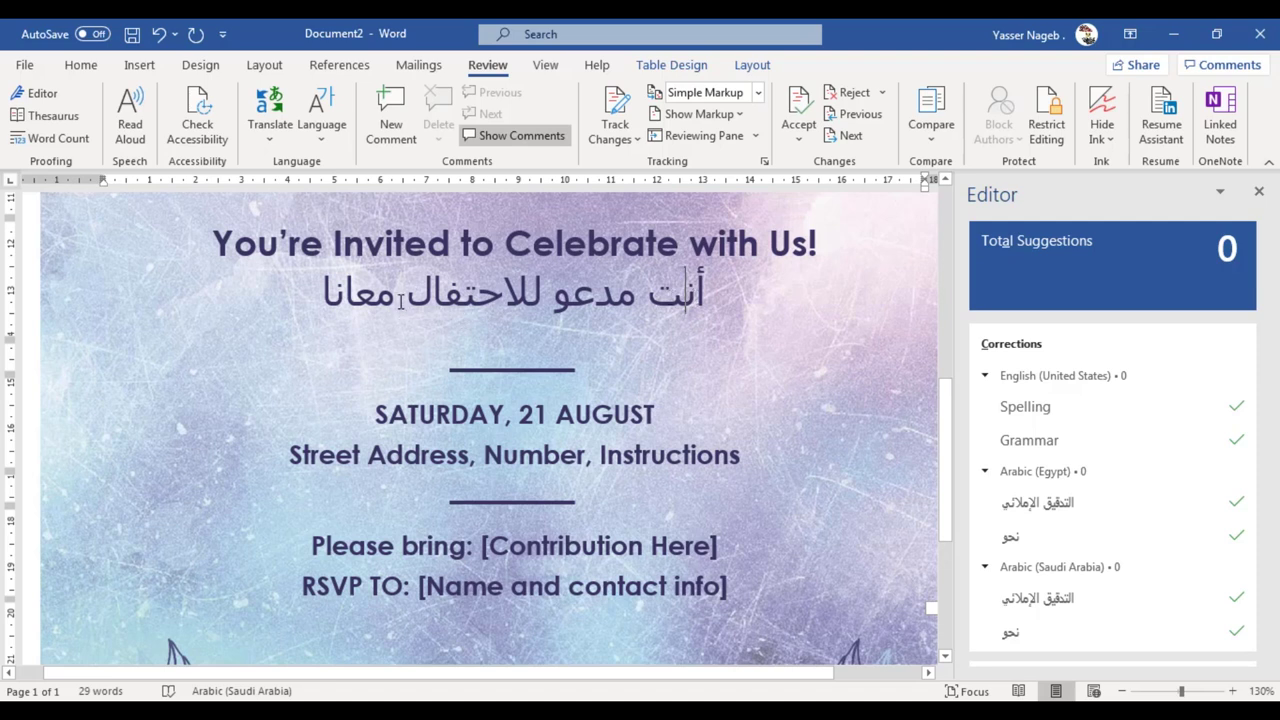
Delete the extra alef in معانا so the word reads معنا
{"action": "mouse_move", "coordinate": [398, 295]}
{"action": "left_mouse_down"}
{"action": "mouse_move", "coordinate": [327, 298]}
{"action": "mouse_move", "coordinate": [321, 318]}
{"action": "left_mouse_up"}
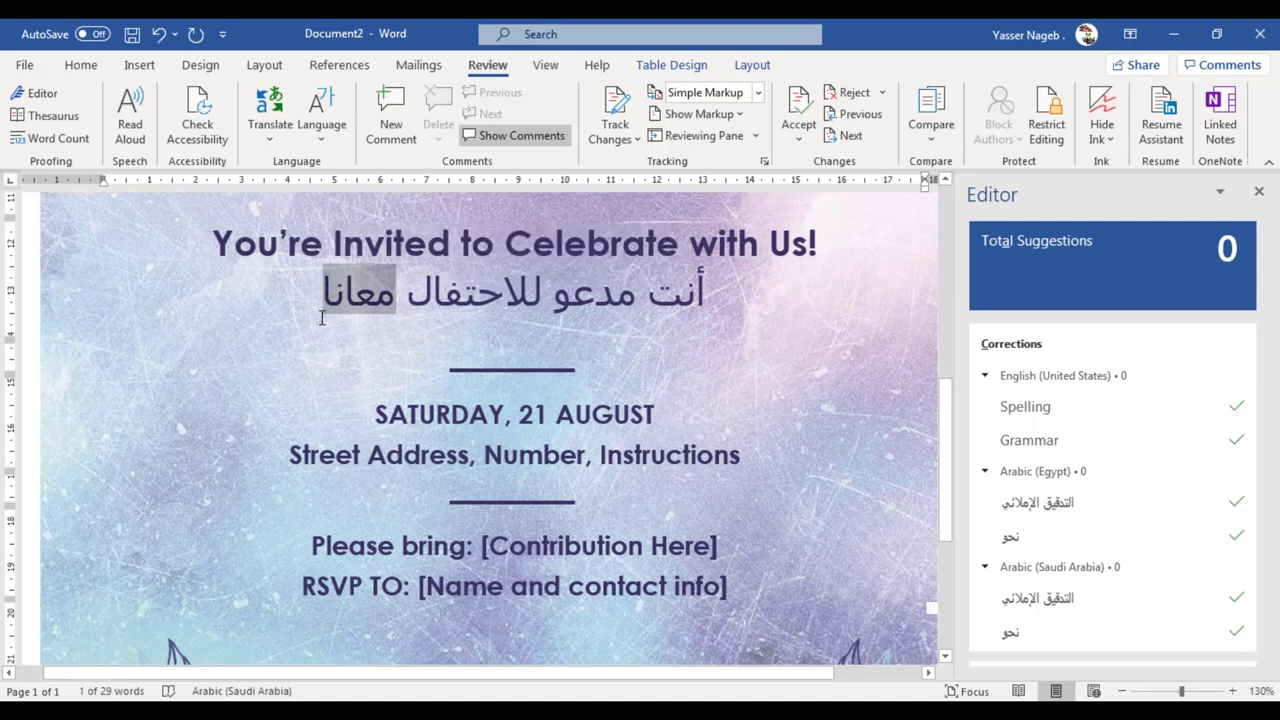
{"action": "left_click", "coordinate": [321, 318]}
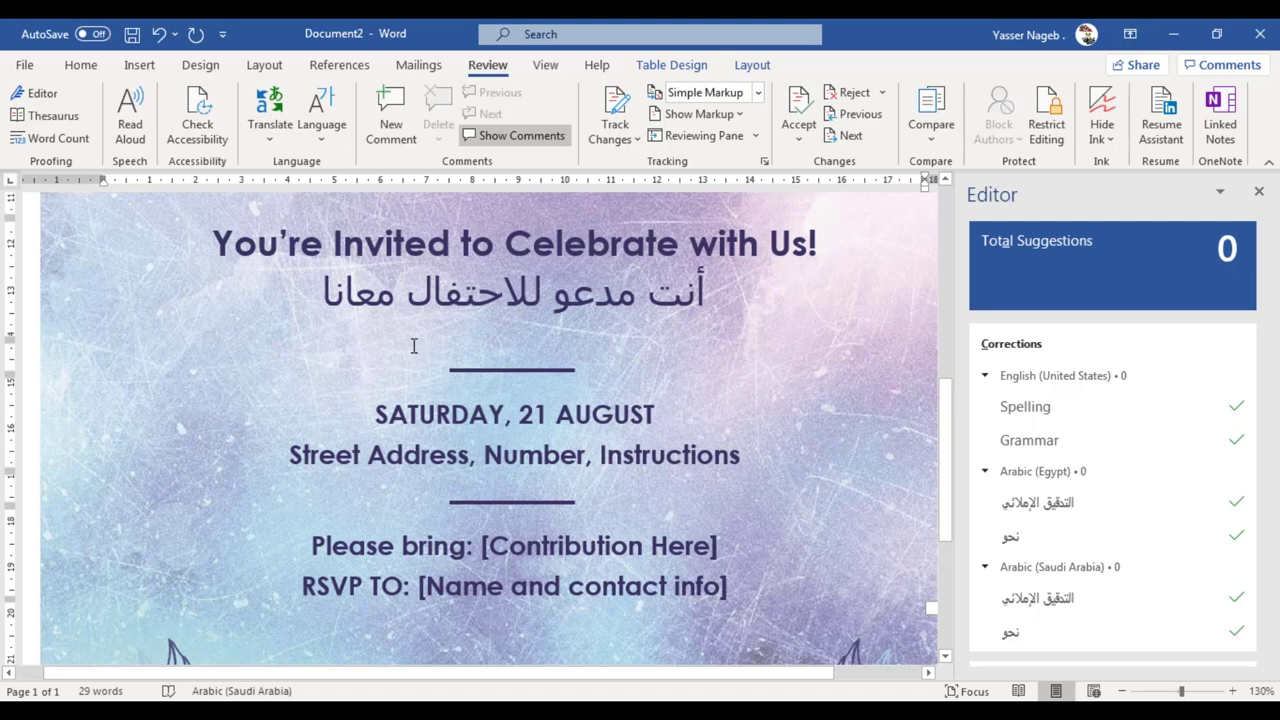
{"action": "key", "text": "shift+Left"}
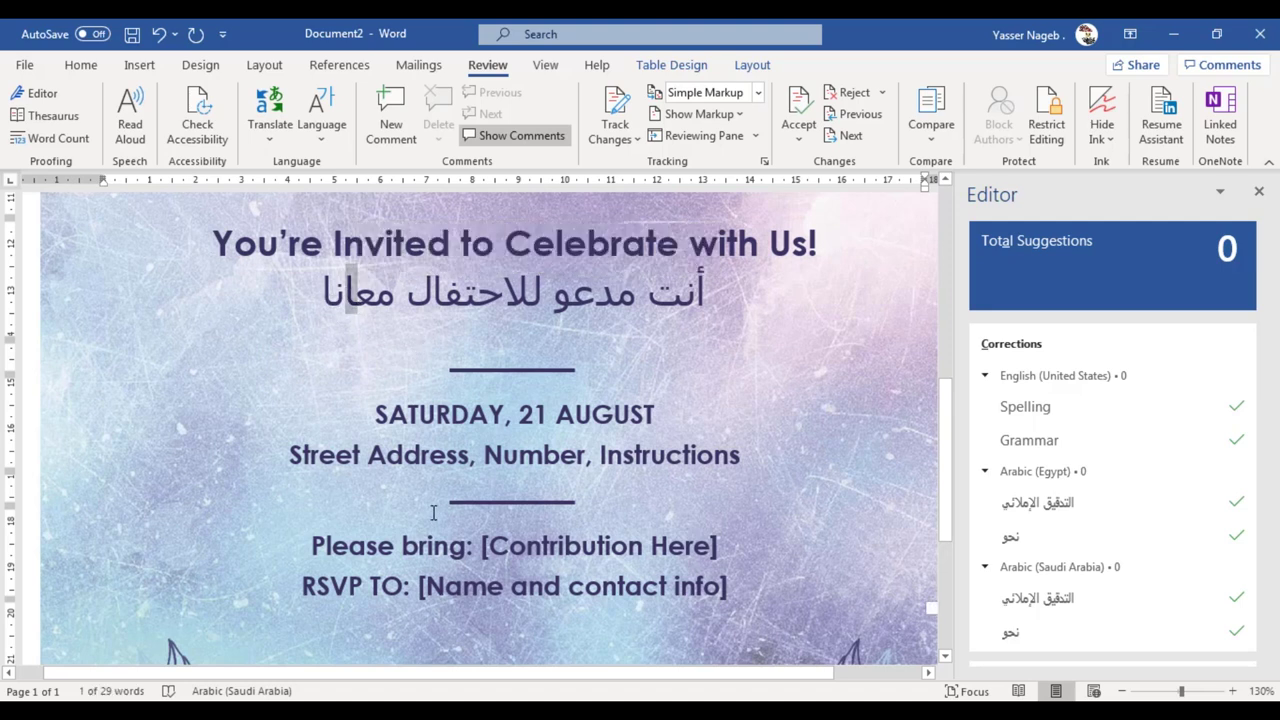
{"action": "key", "text": "Delete"}
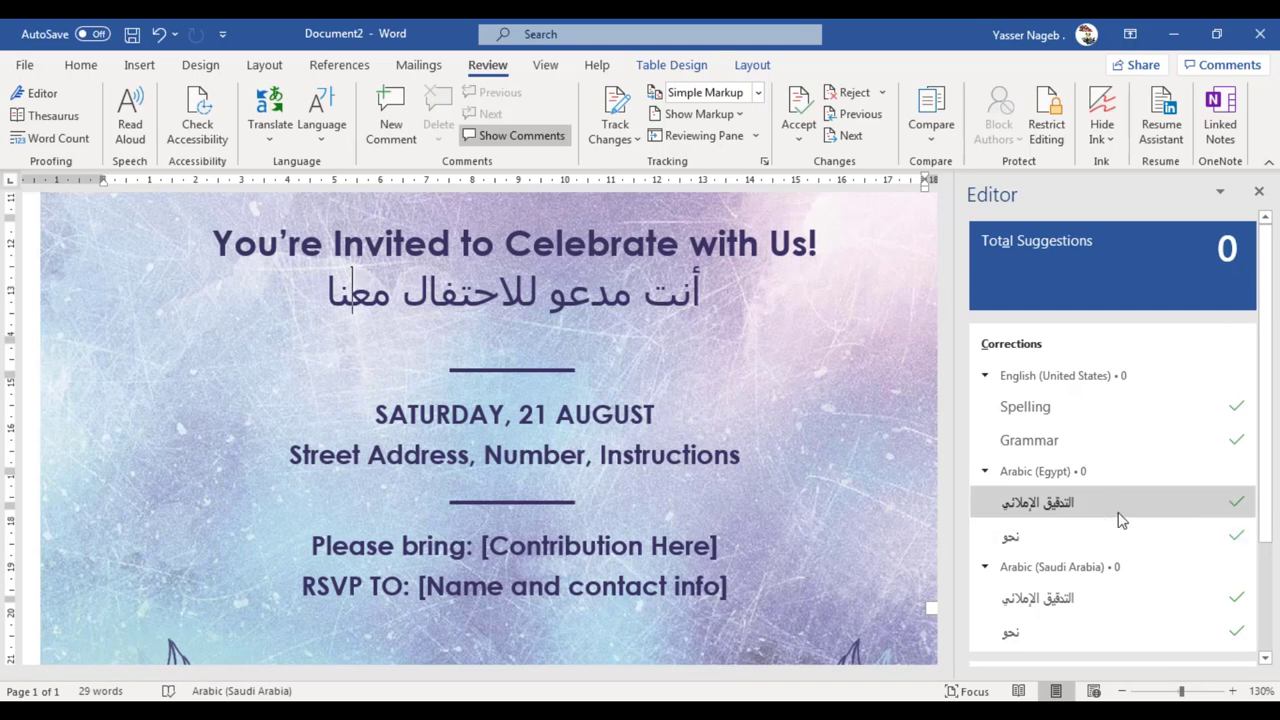
{"action": "left_click", "coordinate": [1144, 500]}
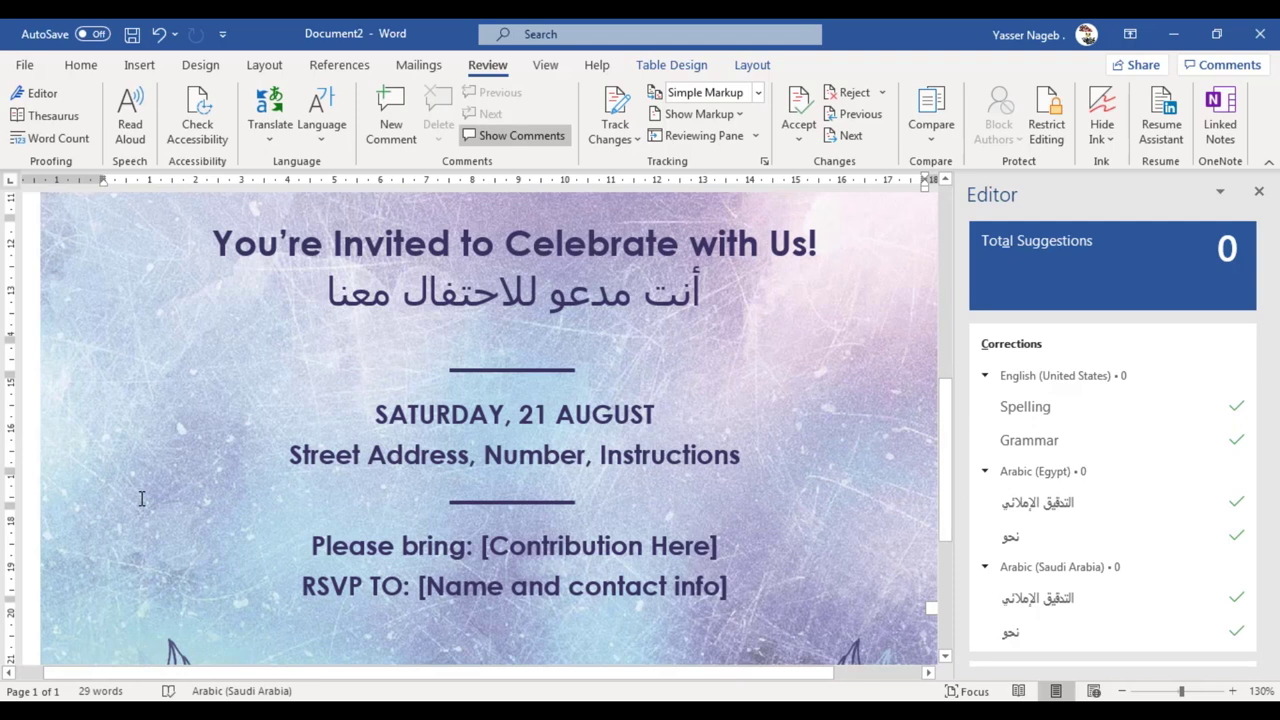
Type a trailing period on the Arabic line, then delete it, leaving أنت مدعو للاحتفال معنا
{"action": "type", "text": " ."}
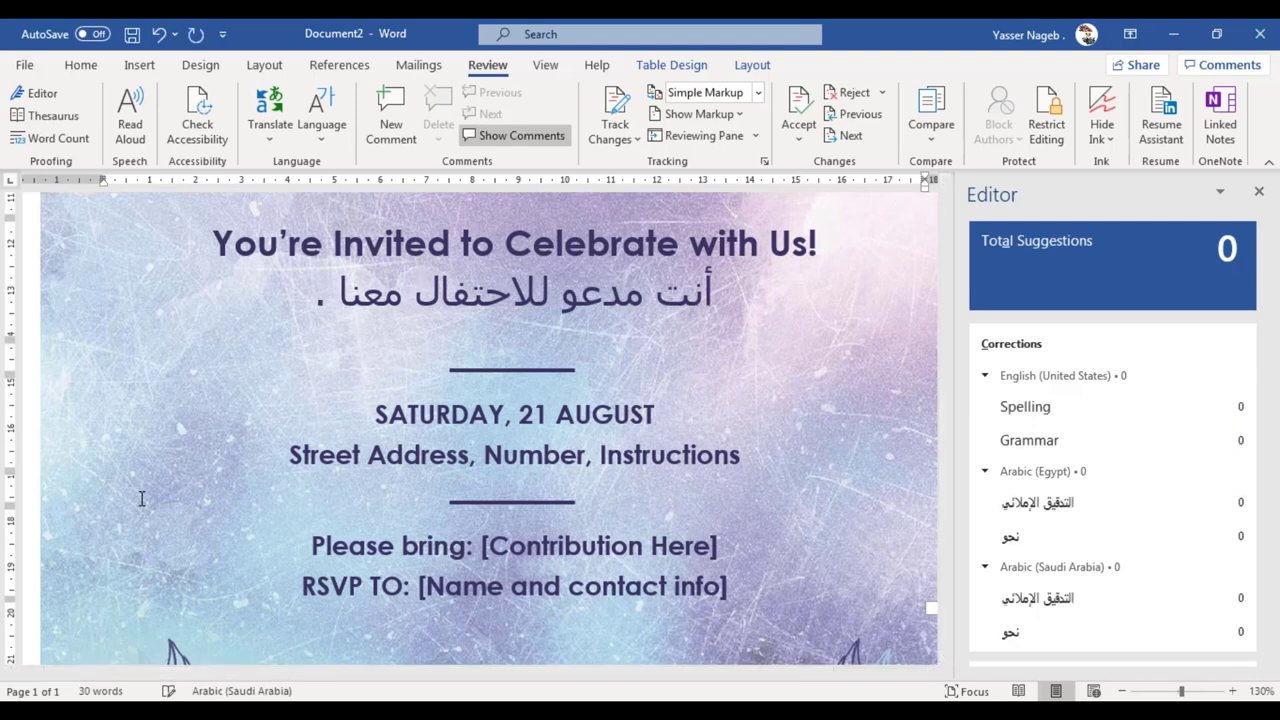
{"action": "key", "text": "Down"}
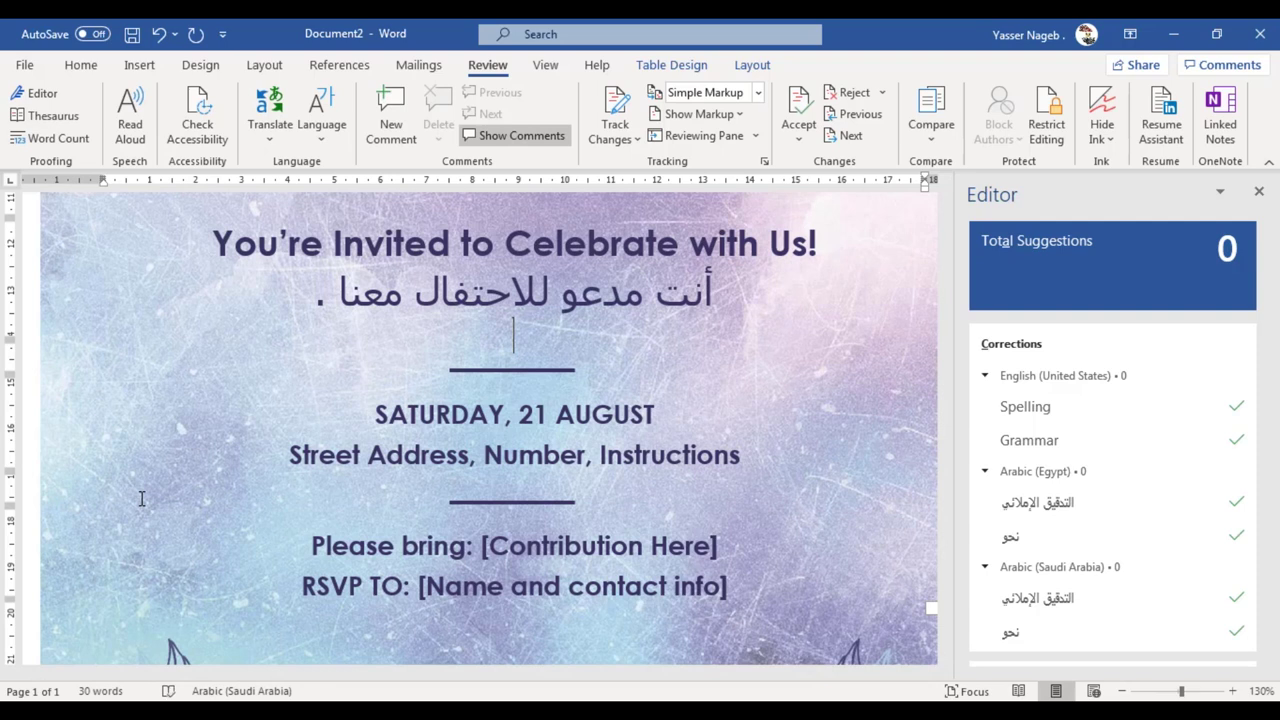
{"action": "key", "text": "Up"}
{"action": "key", "text": "BackSpace"}
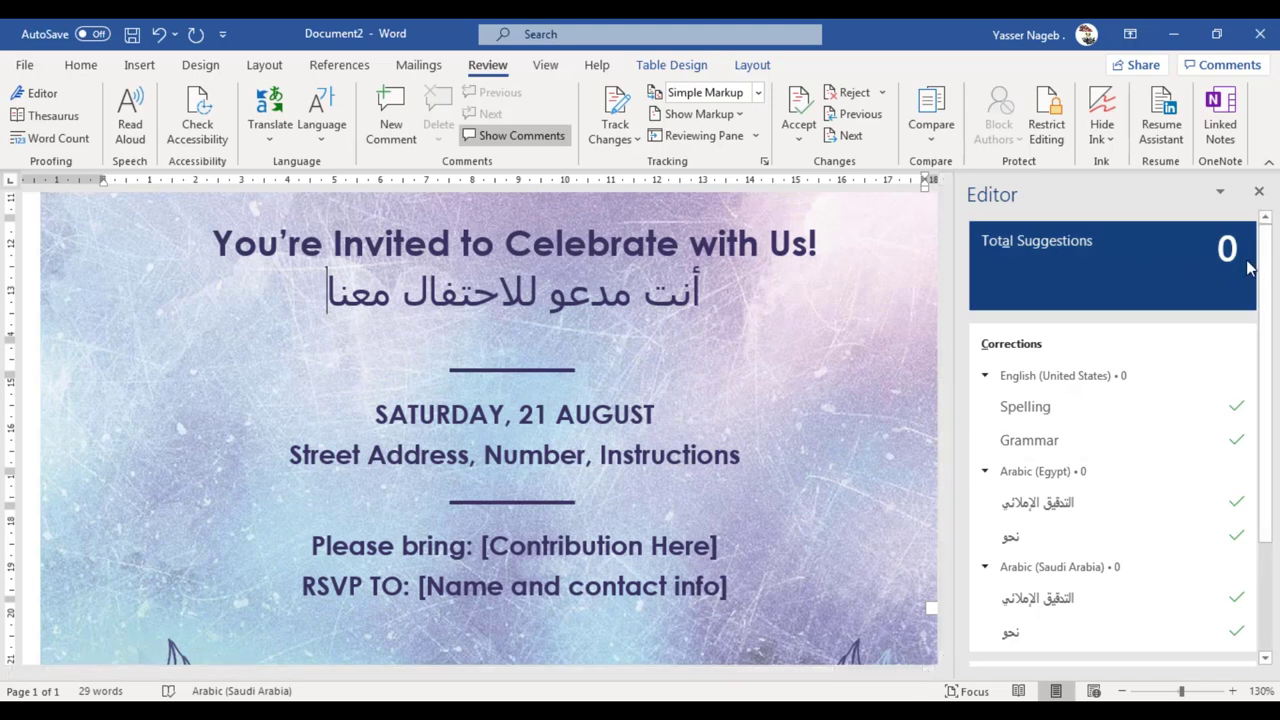
{"action": "scroll", "coordinate": [1240, 386], "scroll_direction": "down", "scroll_amount": 3}
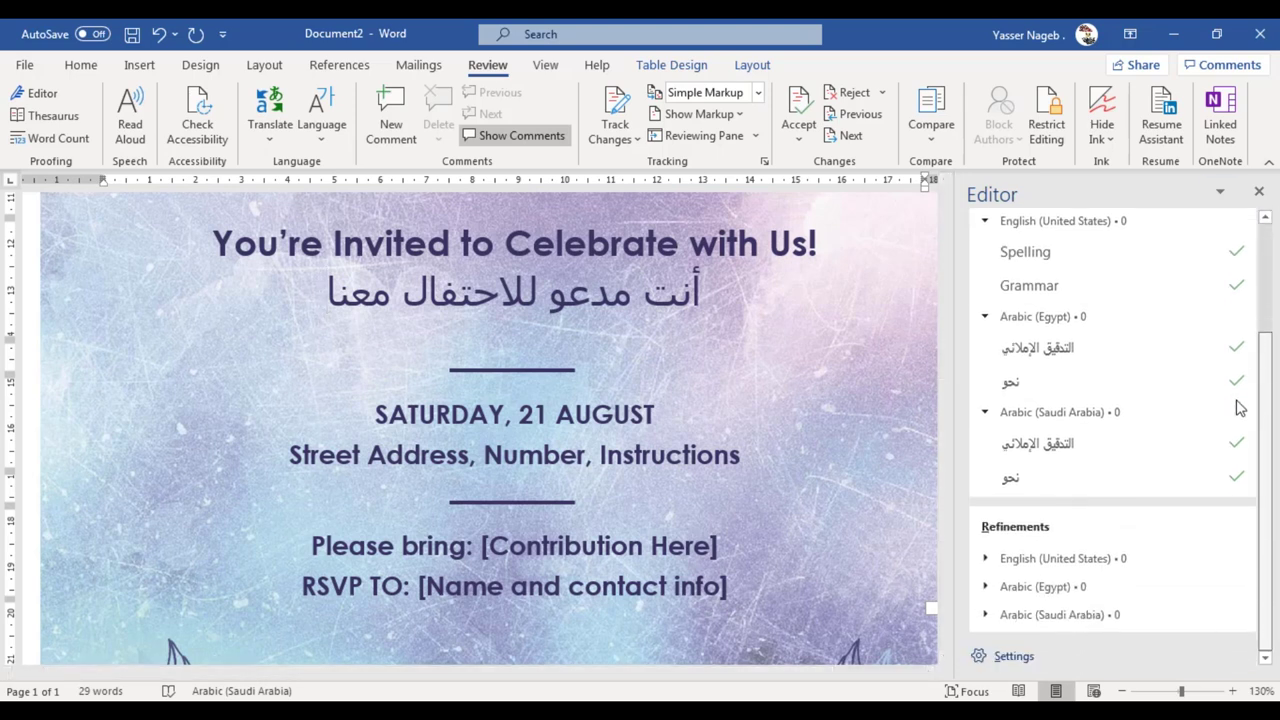
{"action": "scroll", "coordinate": [1240, 407], "scroll_direction": "up", "scroll_amount": 3}
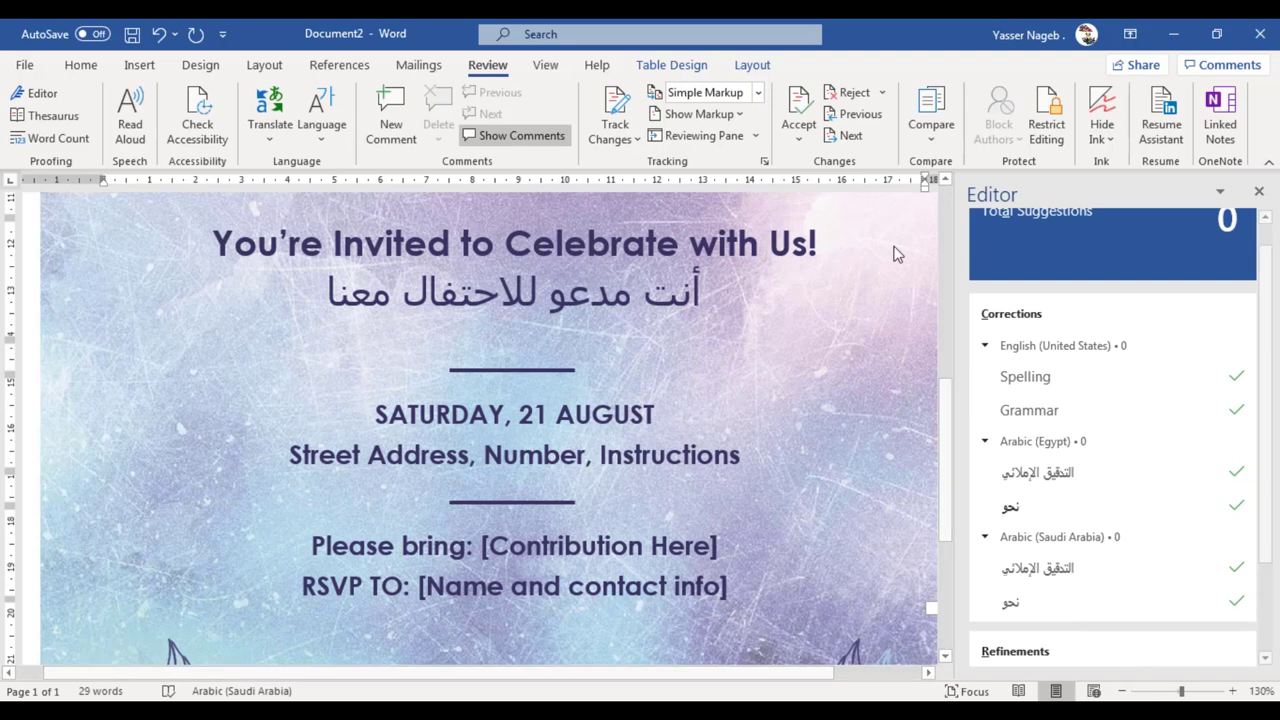